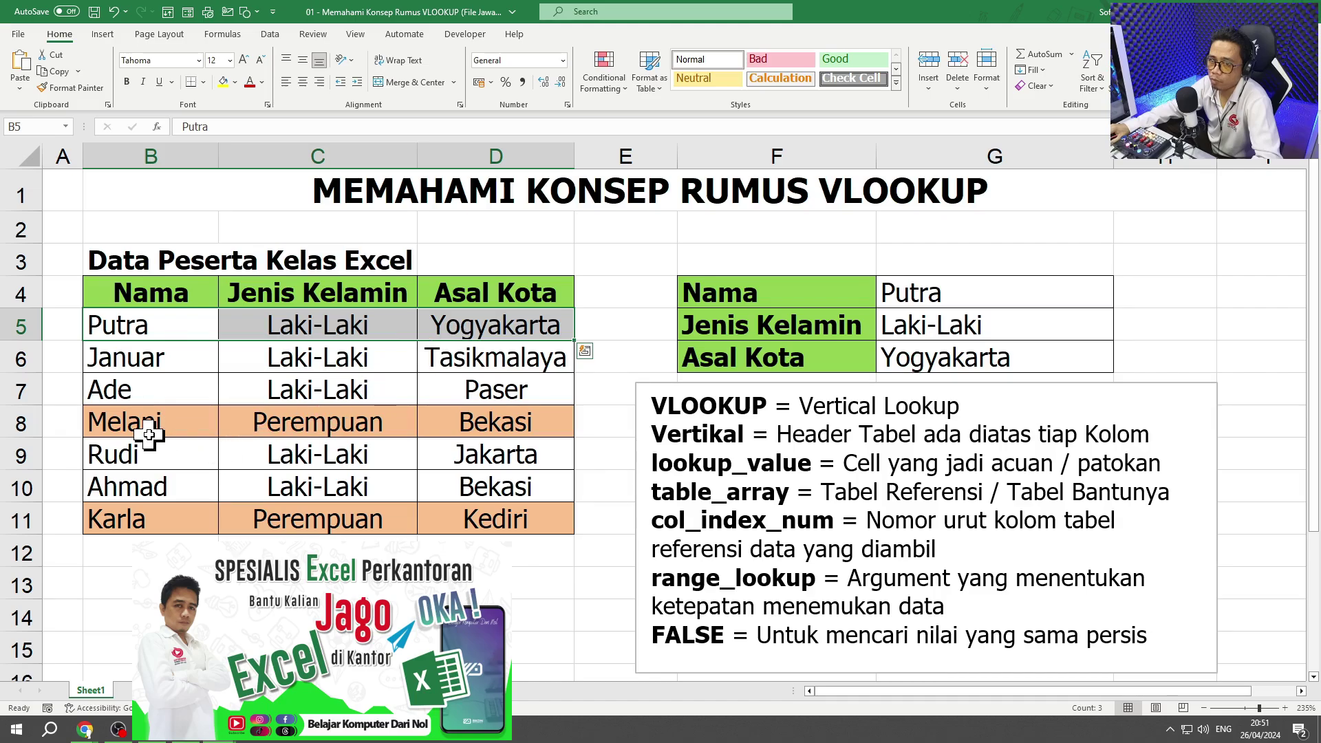
Step: Enter Melani in G4 so G5 and G6 return Perempuan and Bekasi, matching her table row
left_click_drag(149, 435, 475, 428)
left_click(1004, 291)
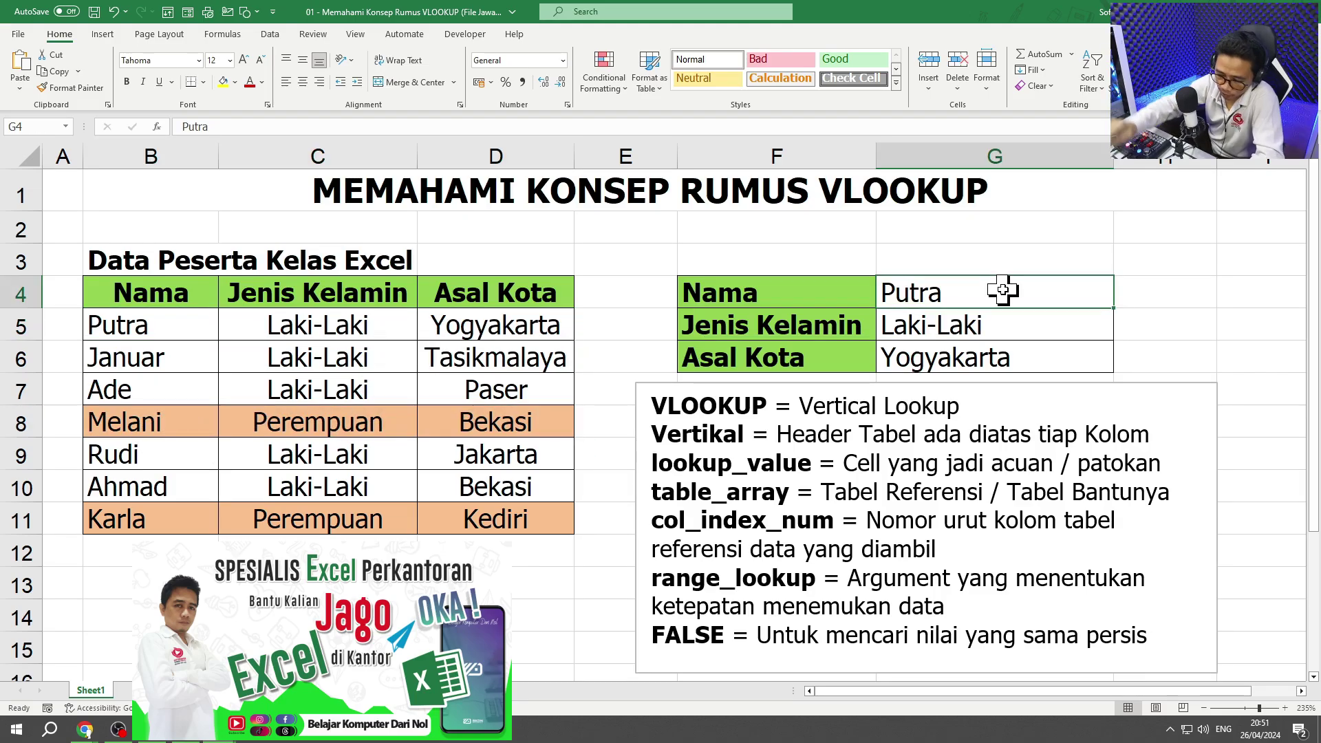
type("Melani")
key("Return")
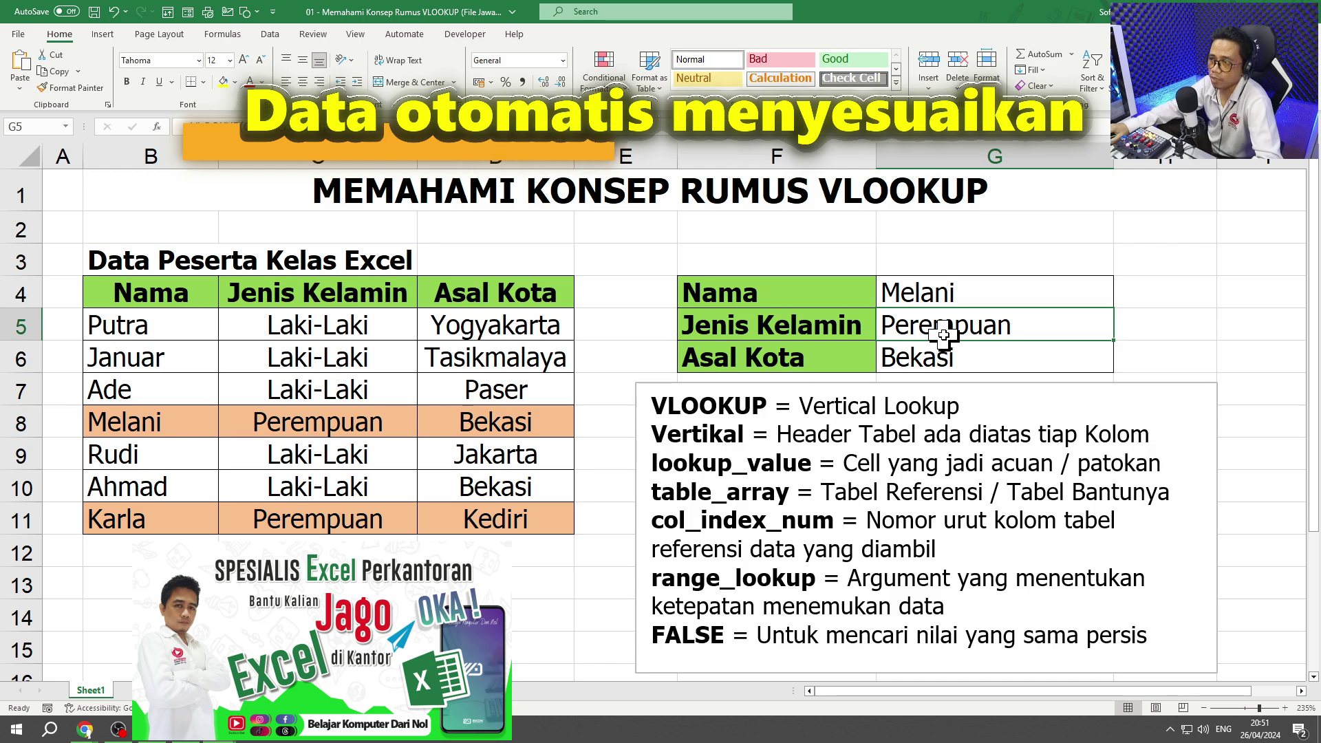
left_click(944, 358)
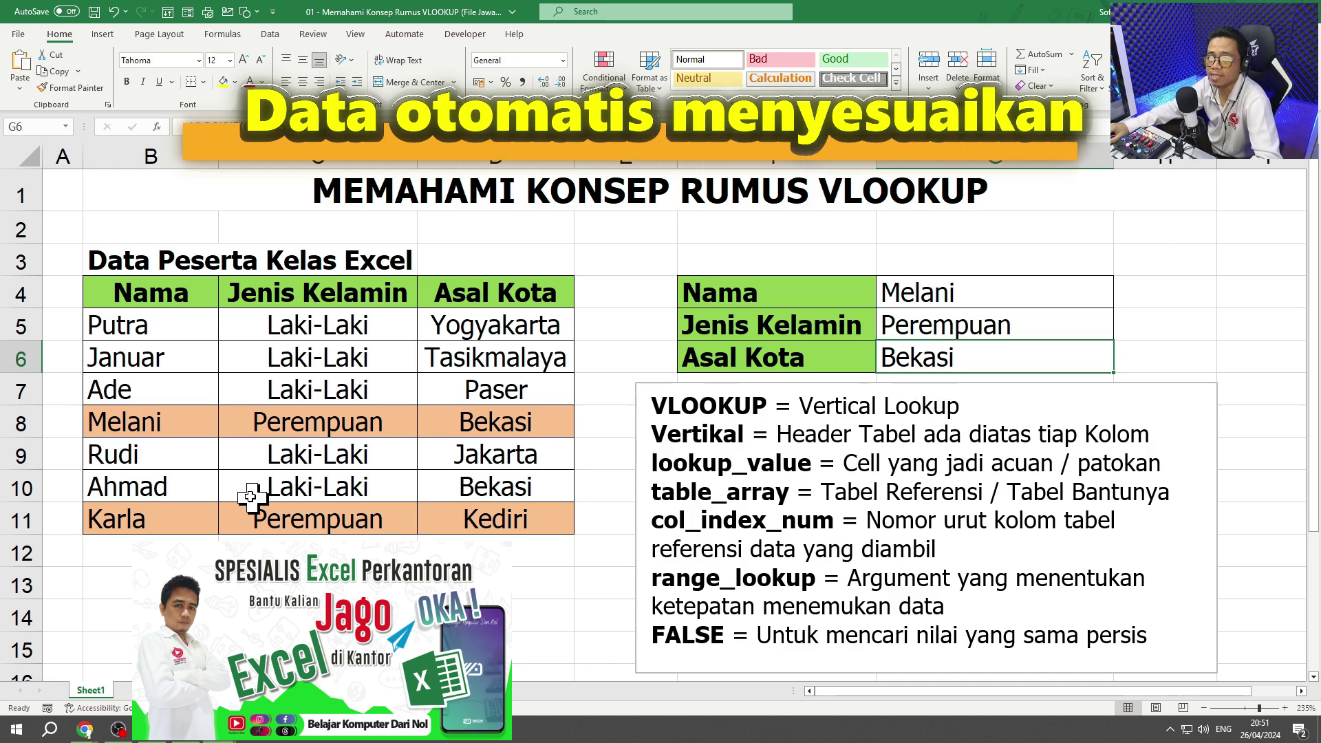
left_click_drag(154, 430, 499, 422)
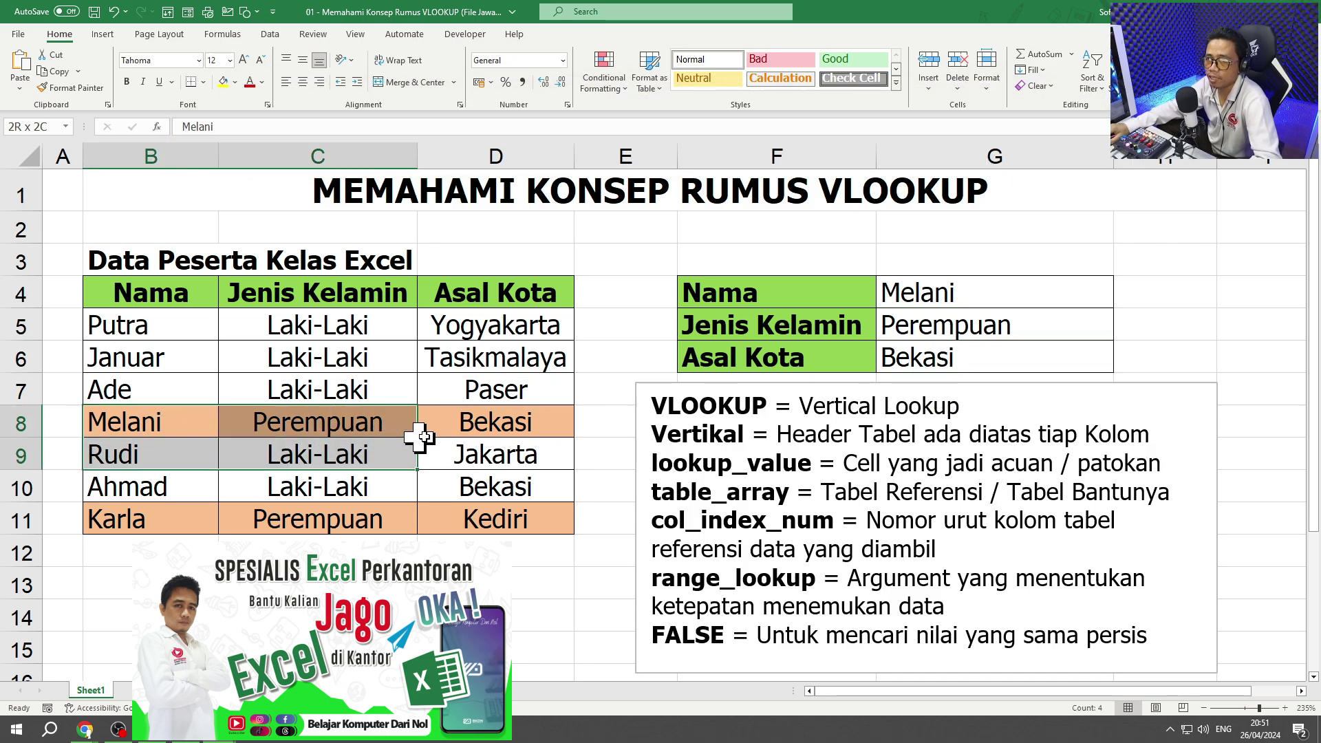
Step: Clear G4 and check that the G5 and G6 lookups now show #N/A
left_click(1031, 286)
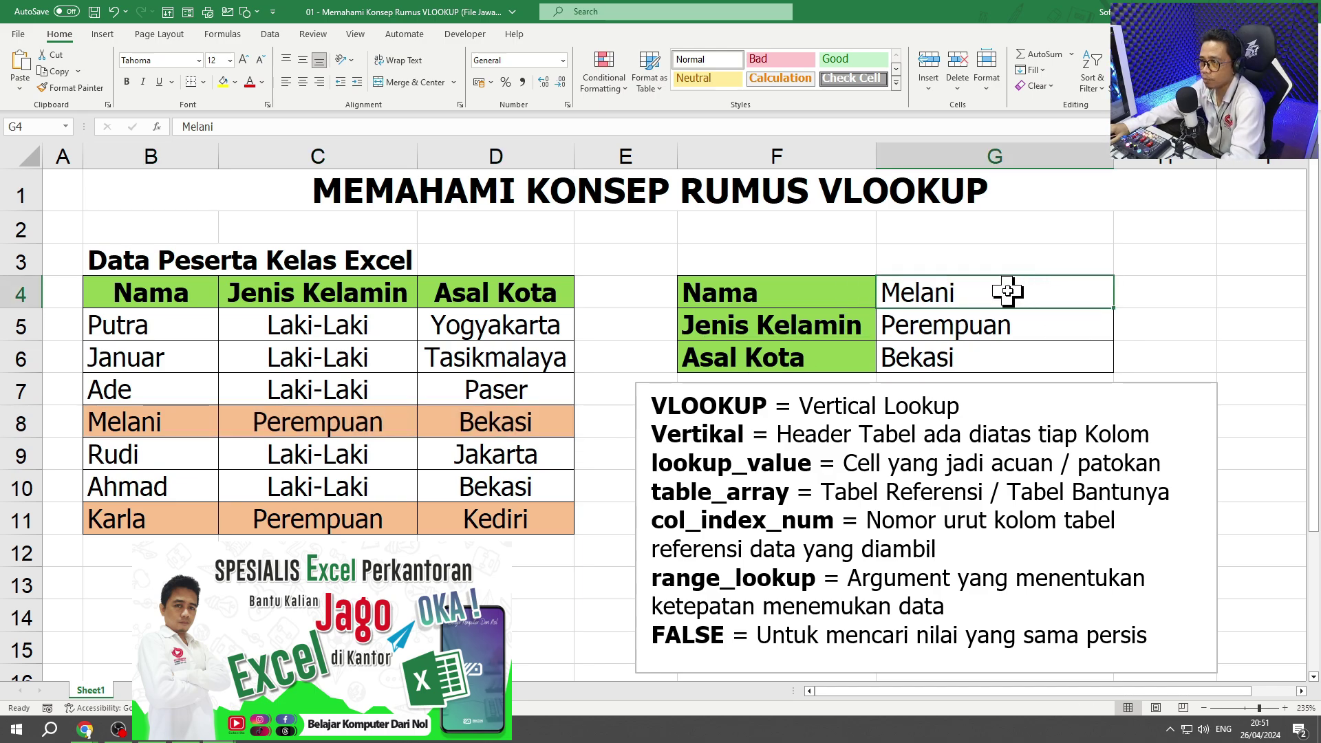
key("Delete")
left_click(983, 324)
left_click(988, 357)
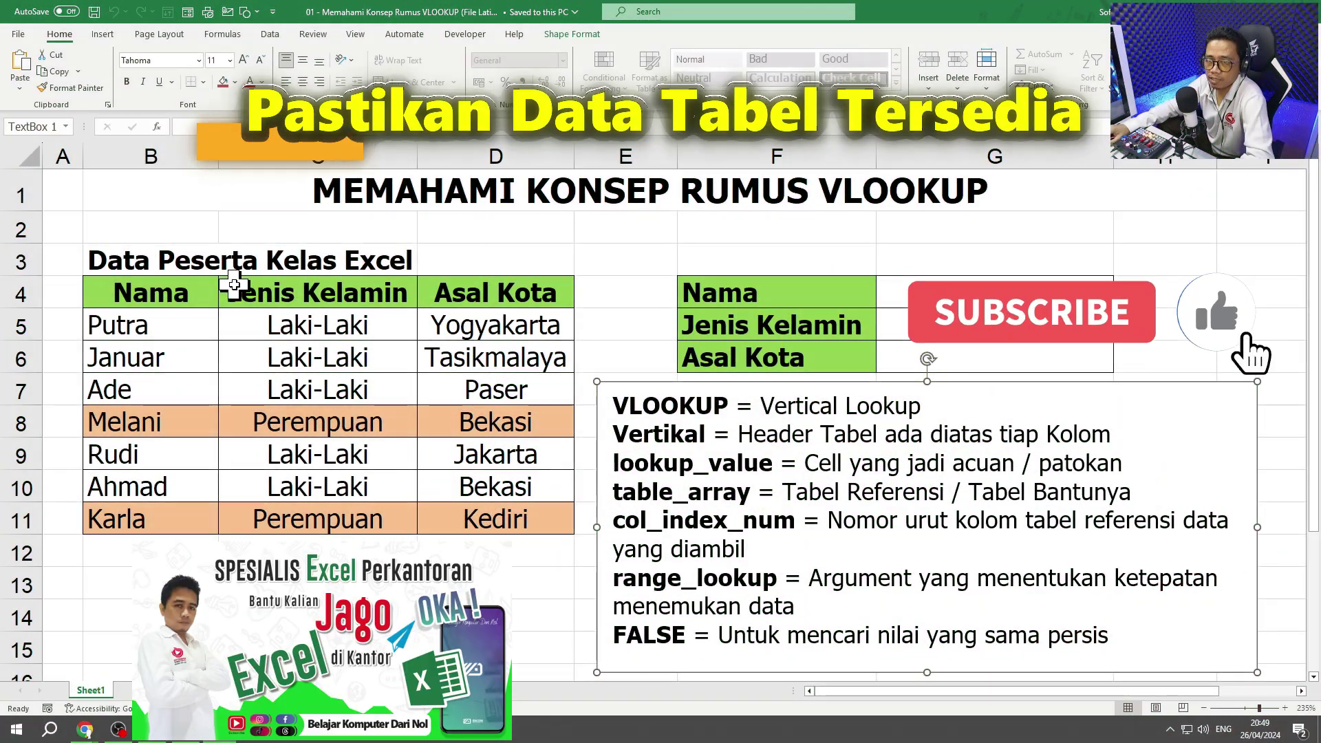
Step: Highlight the participant table B4:D11 and the lookup cells G4, G5 and G6 to compare Rudi's results
left_click(115, 291)
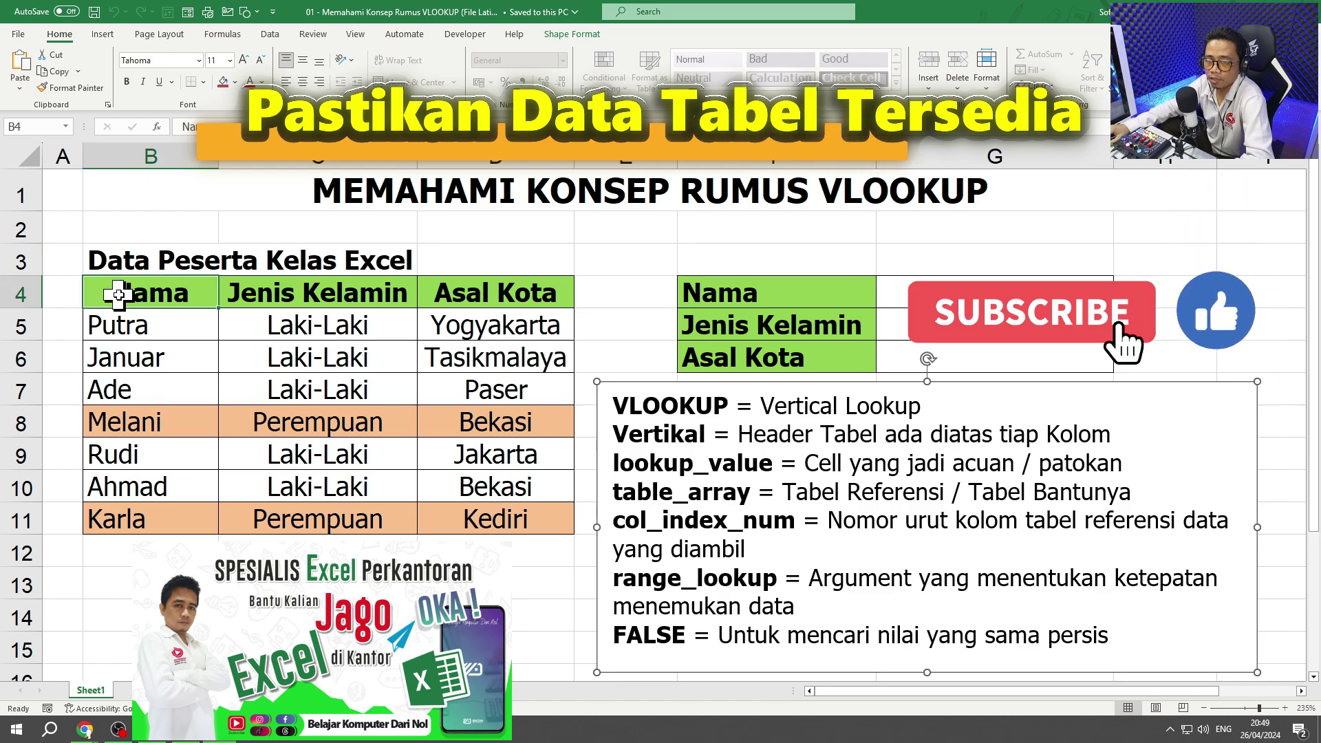
left_click_drag(119, 295, 486, 519)
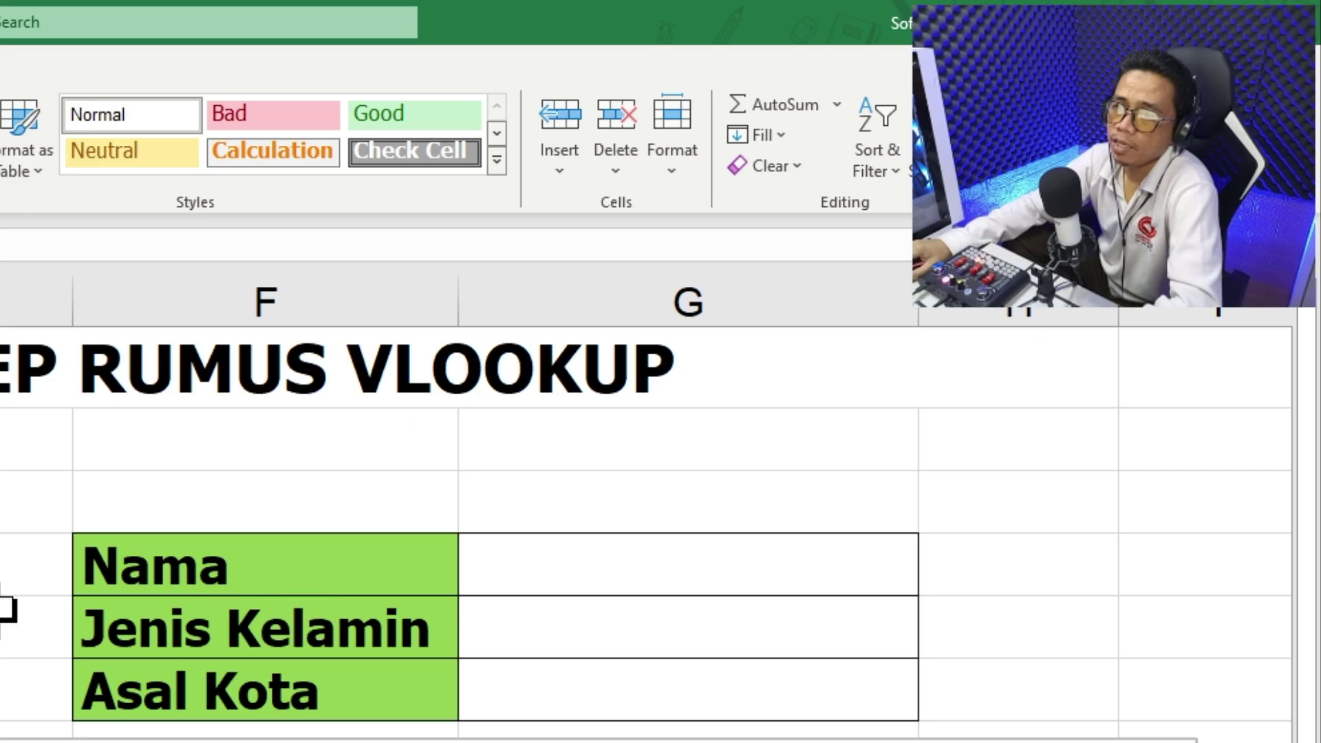
left_click(690, 572)
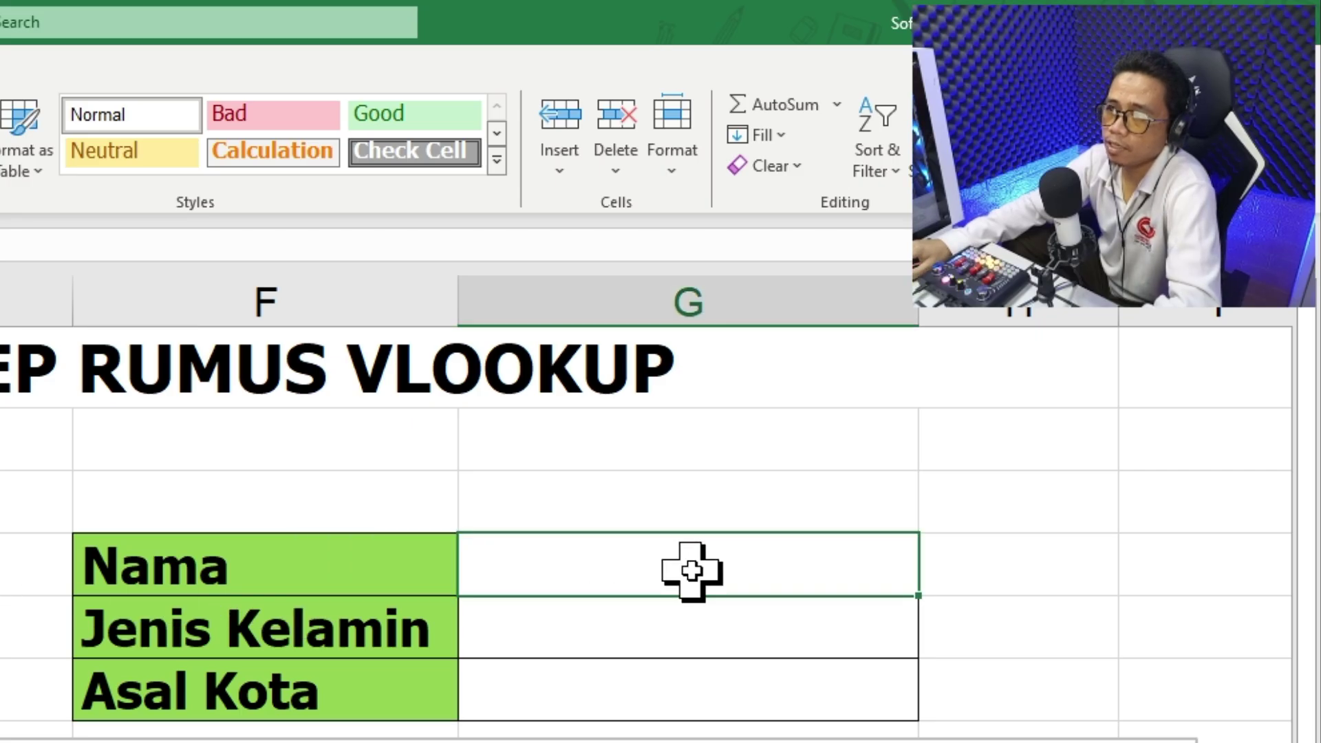
left_click(631, 626)
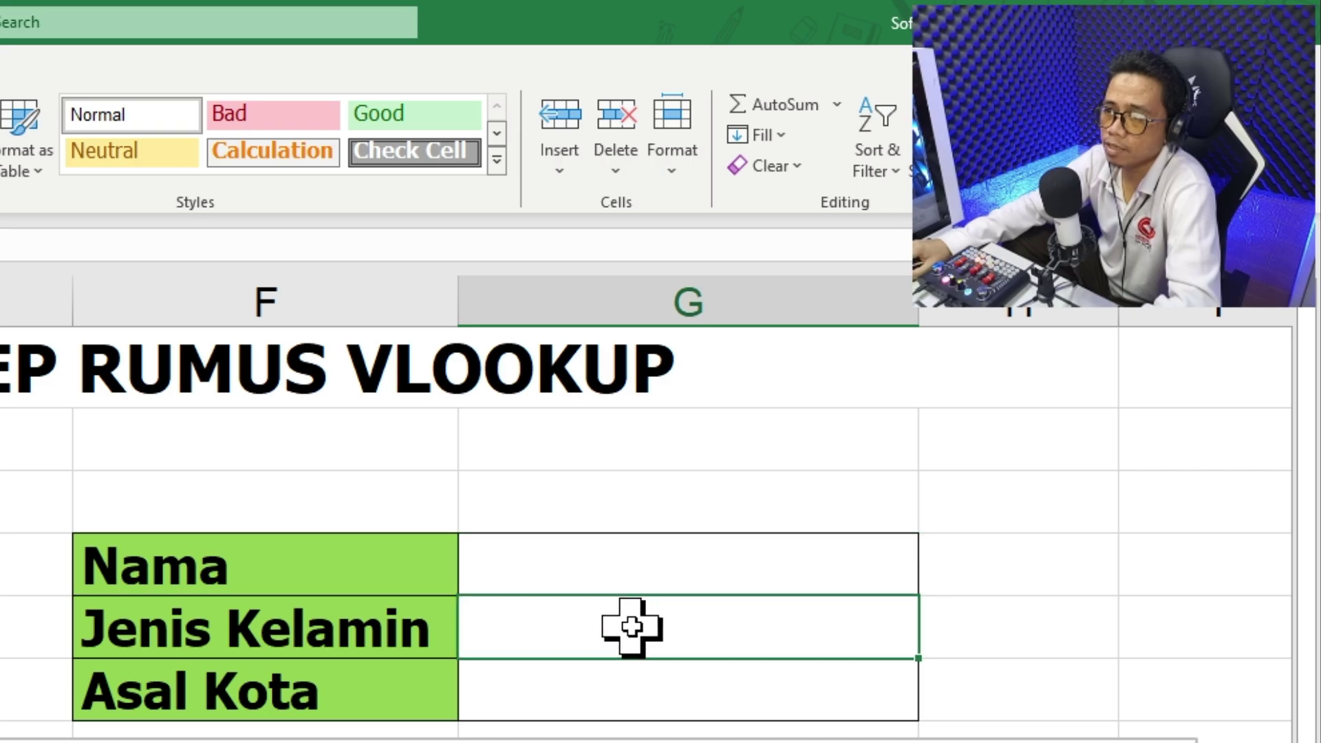
left_click(627, 688)
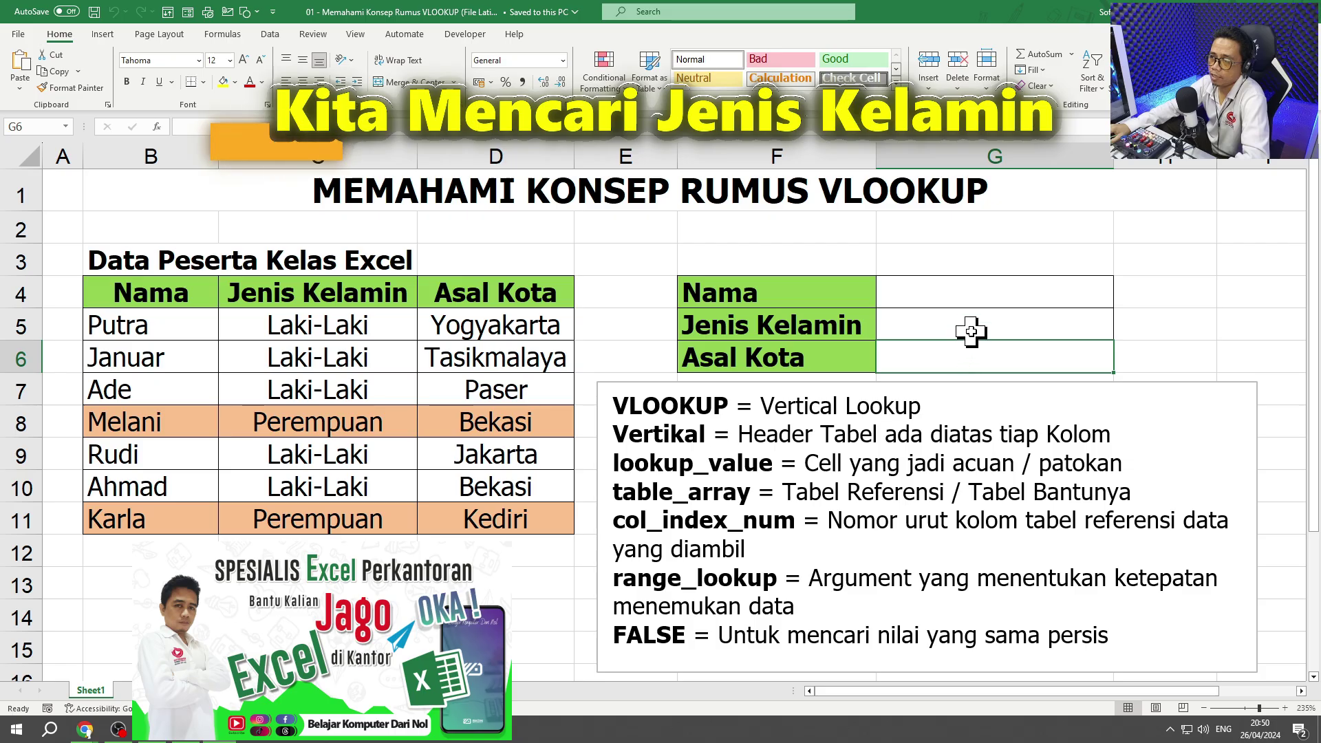
left_click_drag(923, 324, 1006, 353)
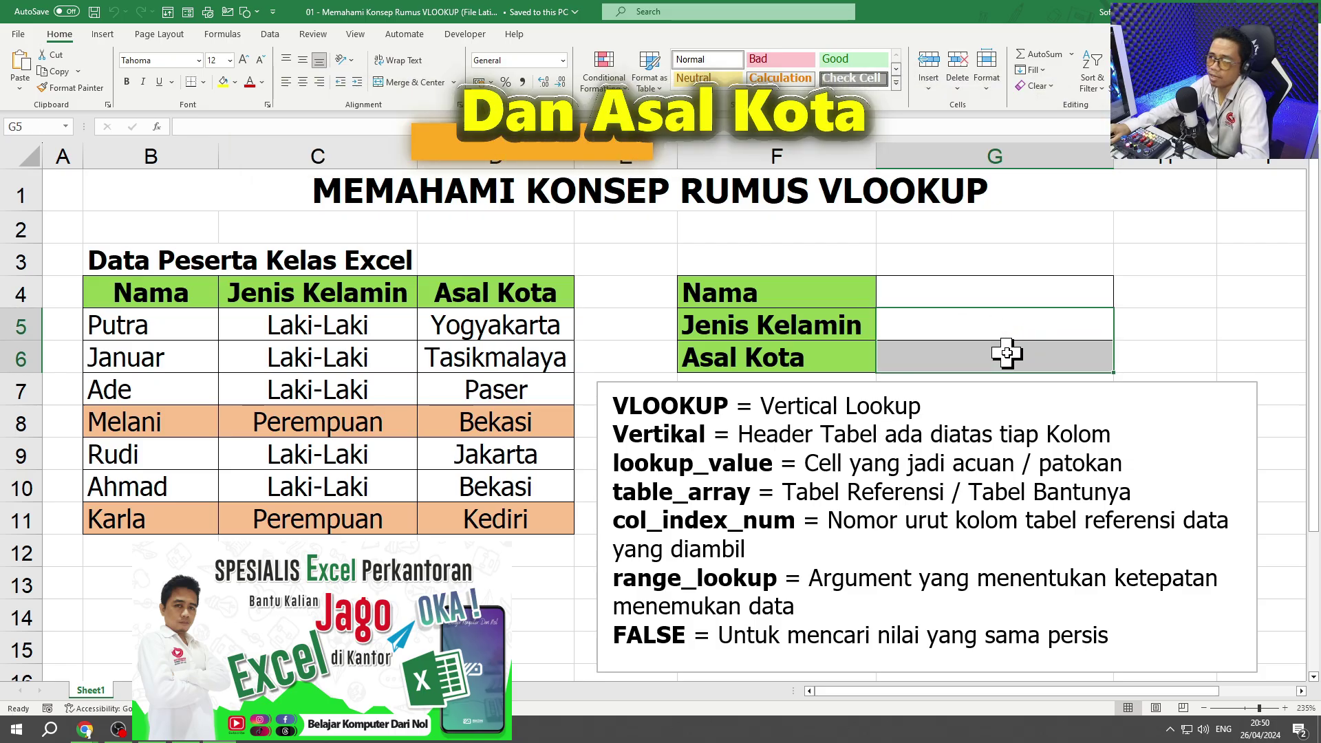
left_click(941, 294)
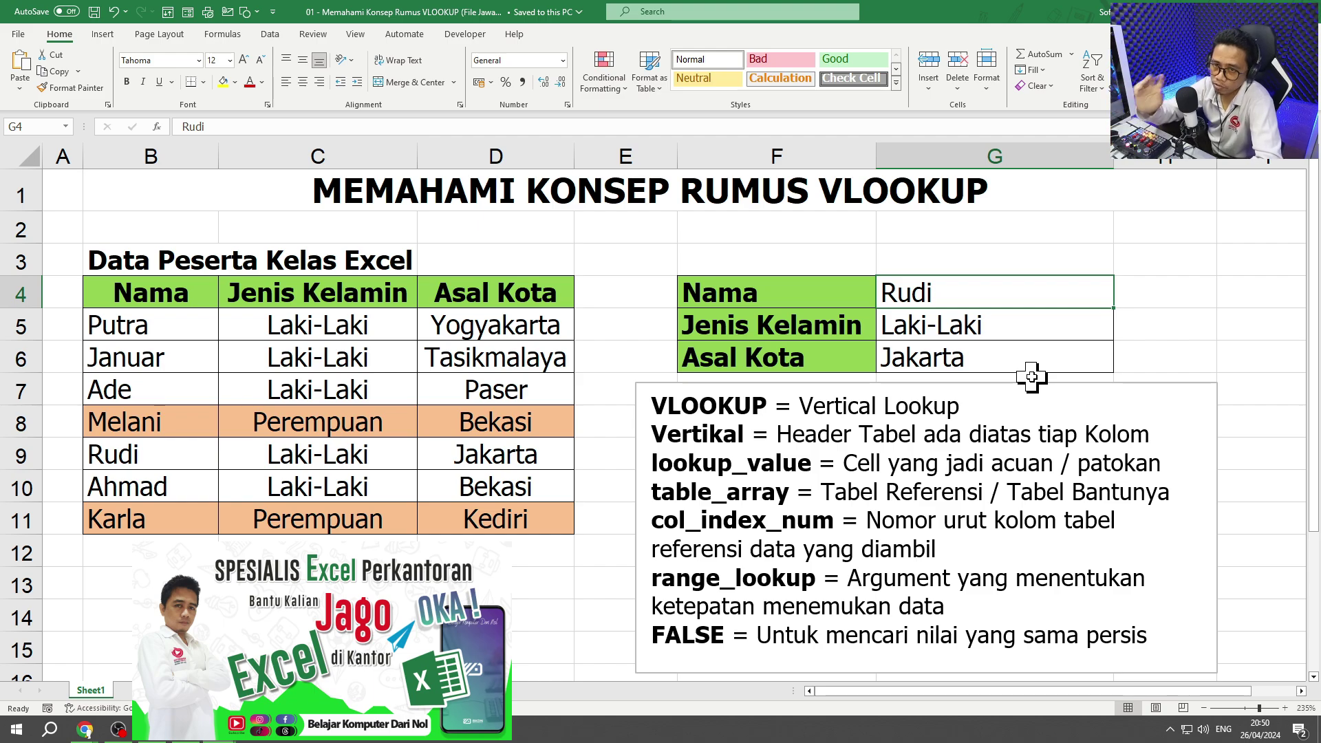
Step: Look up Putra in G4 and highlight his row in the table for comparison
type("Pu")
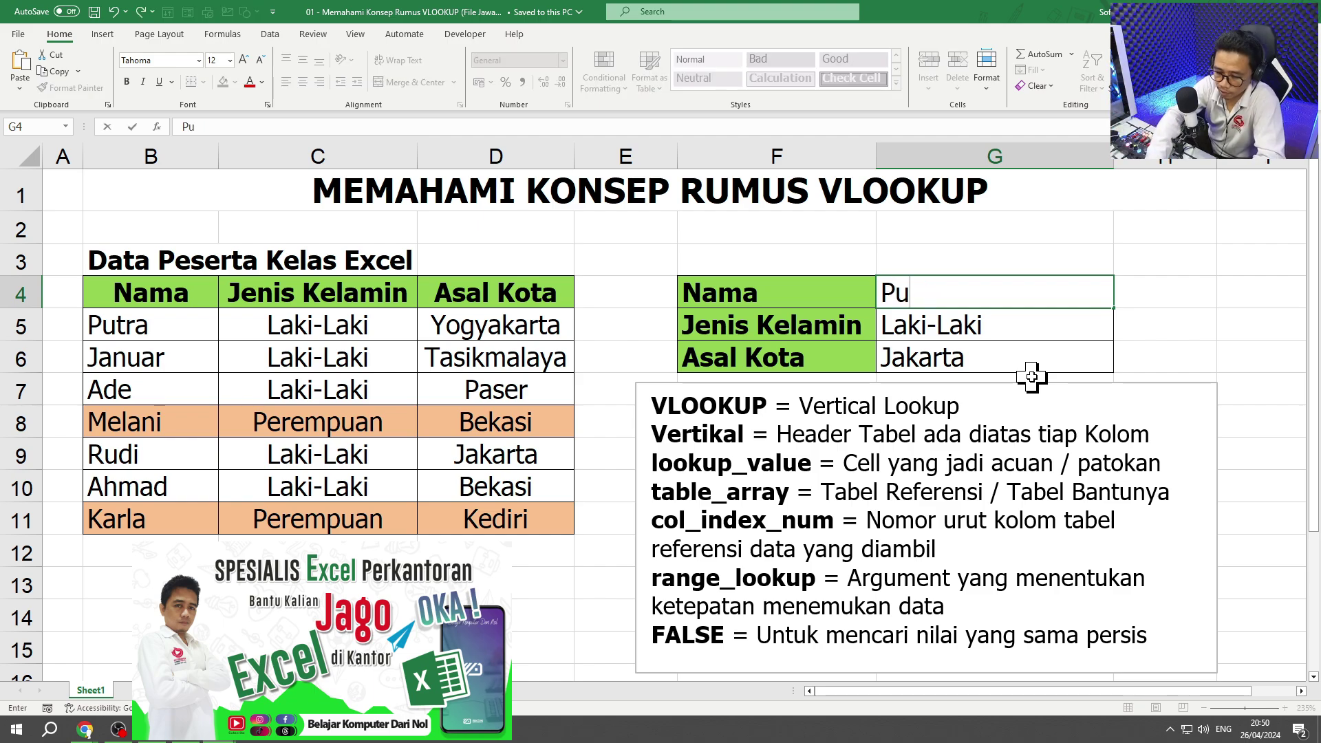
type("tra")
key("Return")
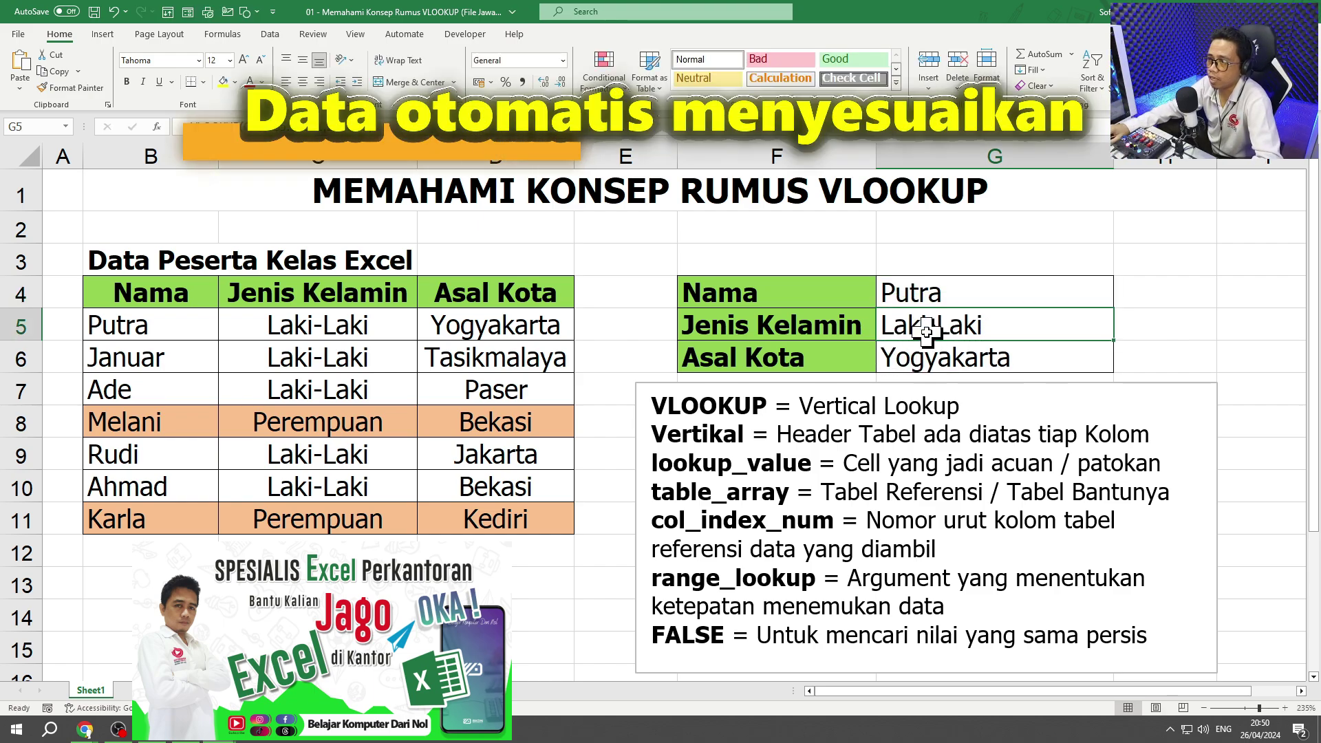
left_click(163, 320)
left_click_drag(162, 319, 509, 331)
mouse_move(149, 436)
left_mouse_down()
mouse_move(139, 427)
mouse_move(464, 430)
left_mouse_up()
Step: Enter Melani in G4 and compare the G6 result with her row B8:D8
left_click(1004, 290)
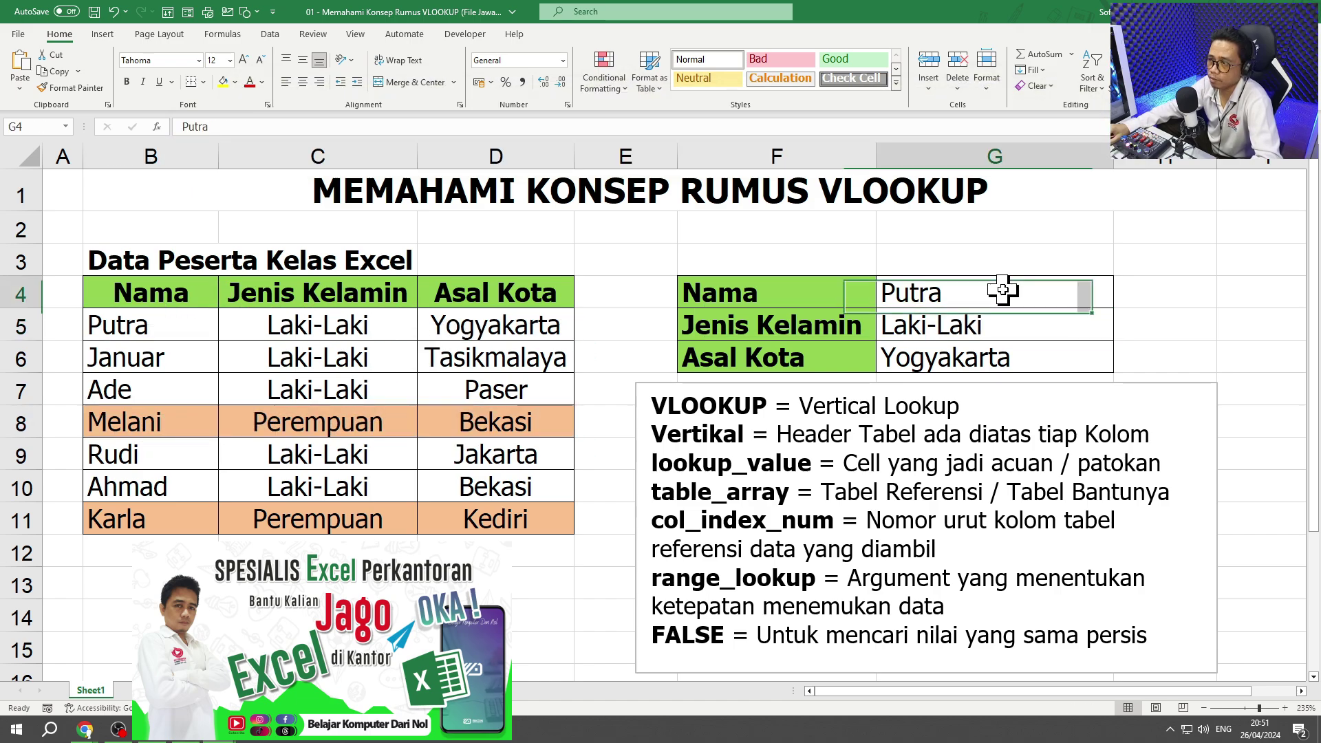
type("Melan")
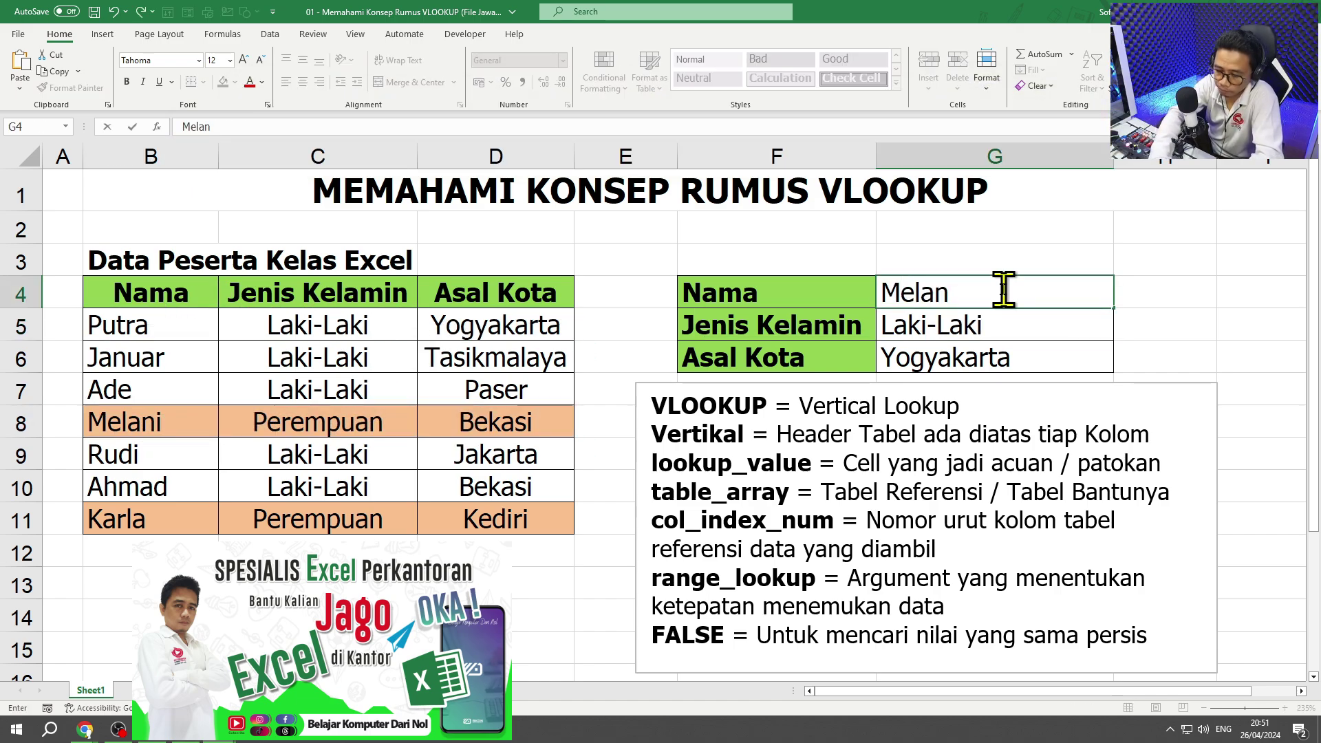
type("i")
key("Return")
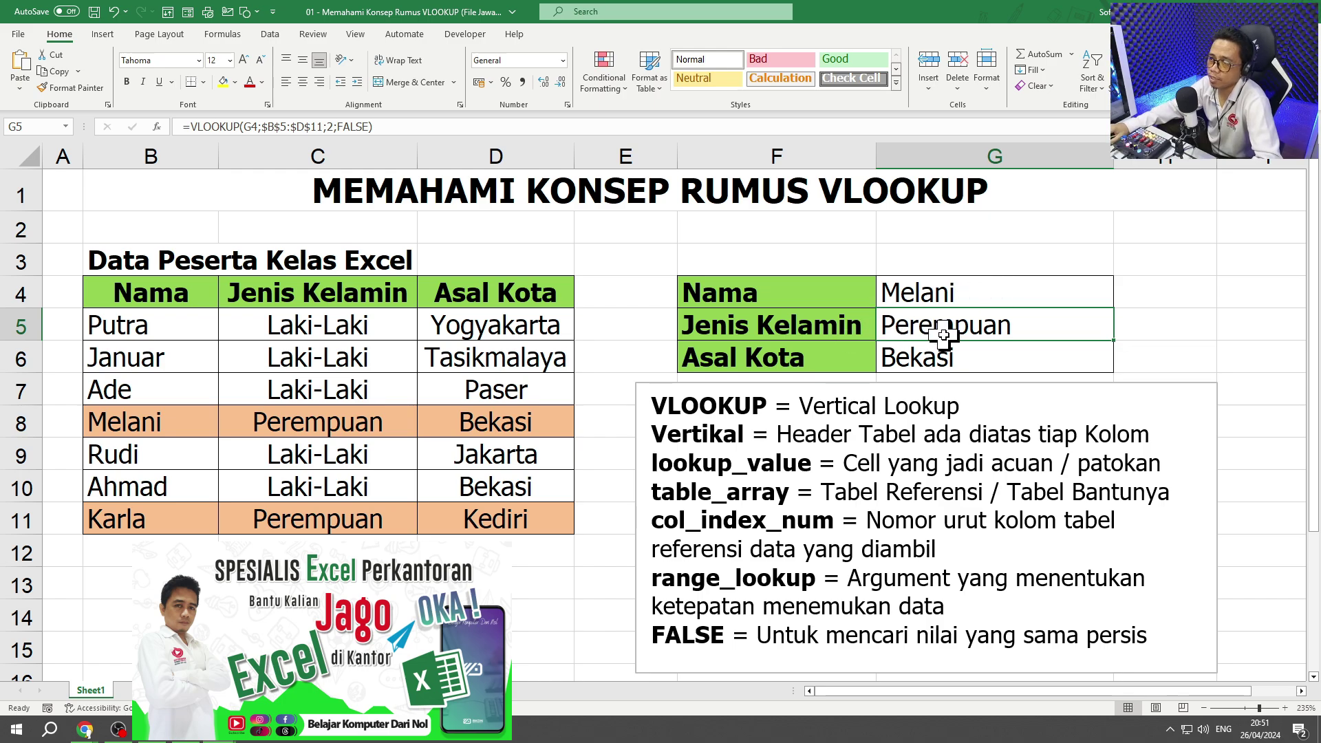
left_click(944, 355)
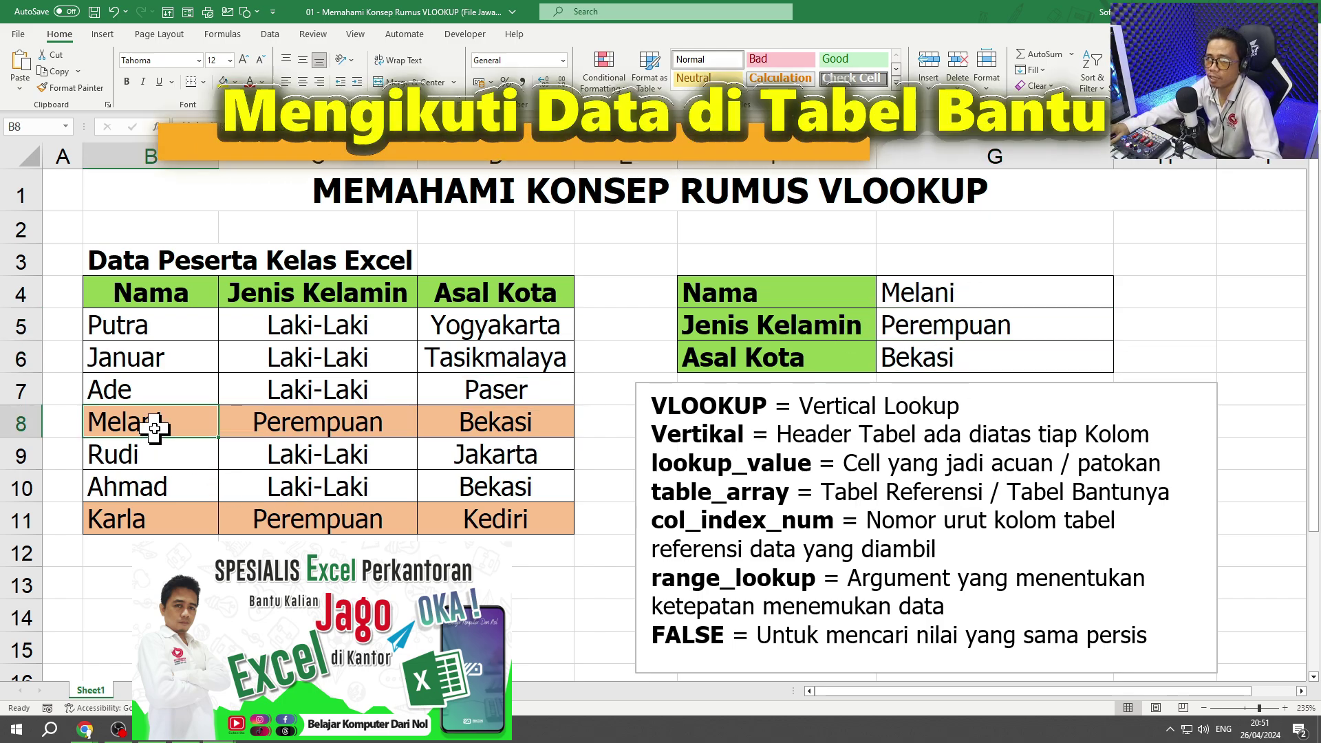
left_click_drag(153, 422, 499, 423)
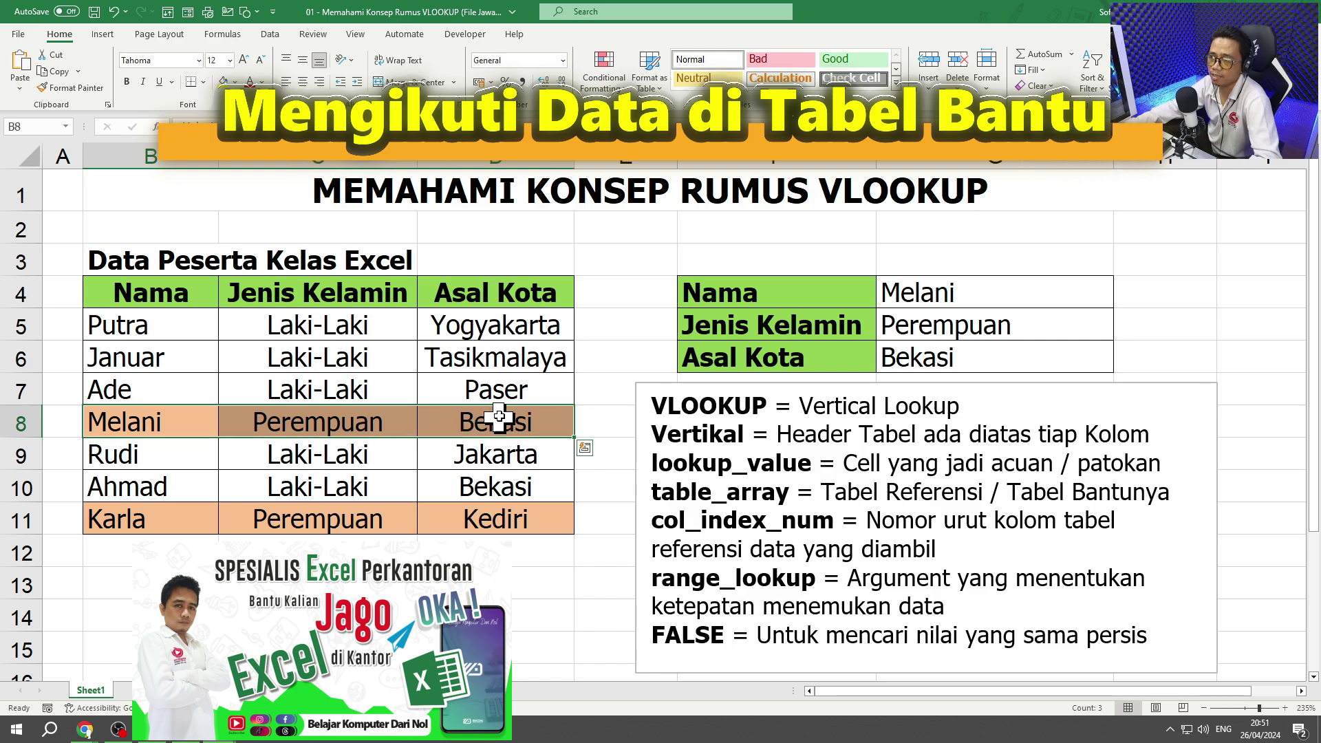
Step: Clear G4 and inspect the #N/A results and lookup formulas in G5 and G6
left_click(1030, 286)
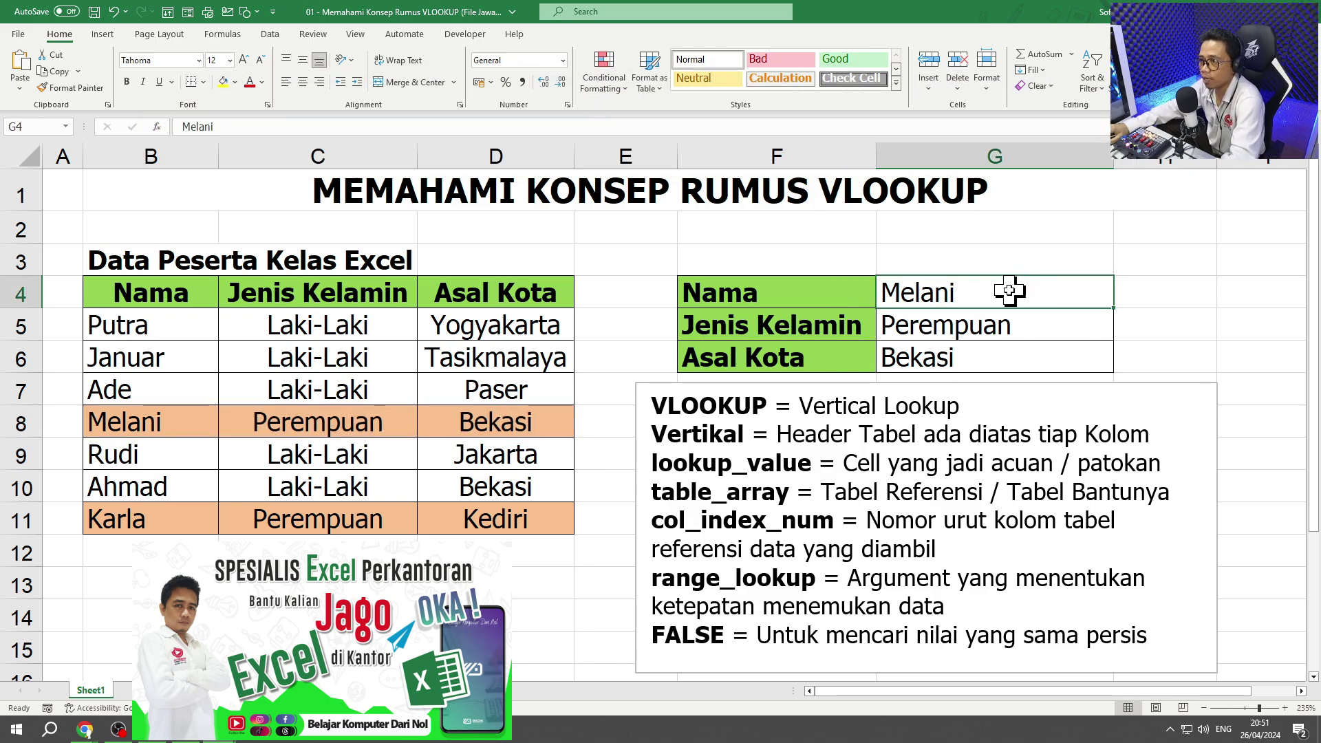
key("Delete")
left_click(995, 329)
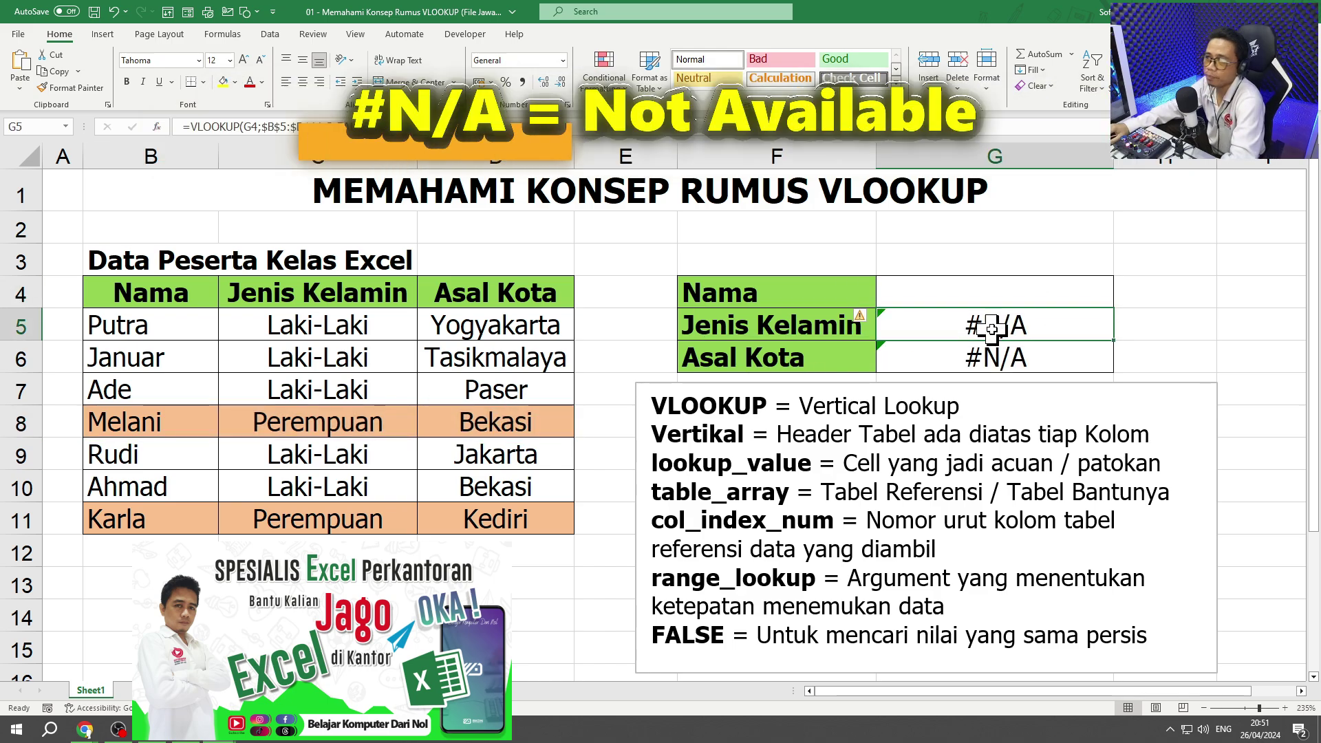
left_click(989, 359)
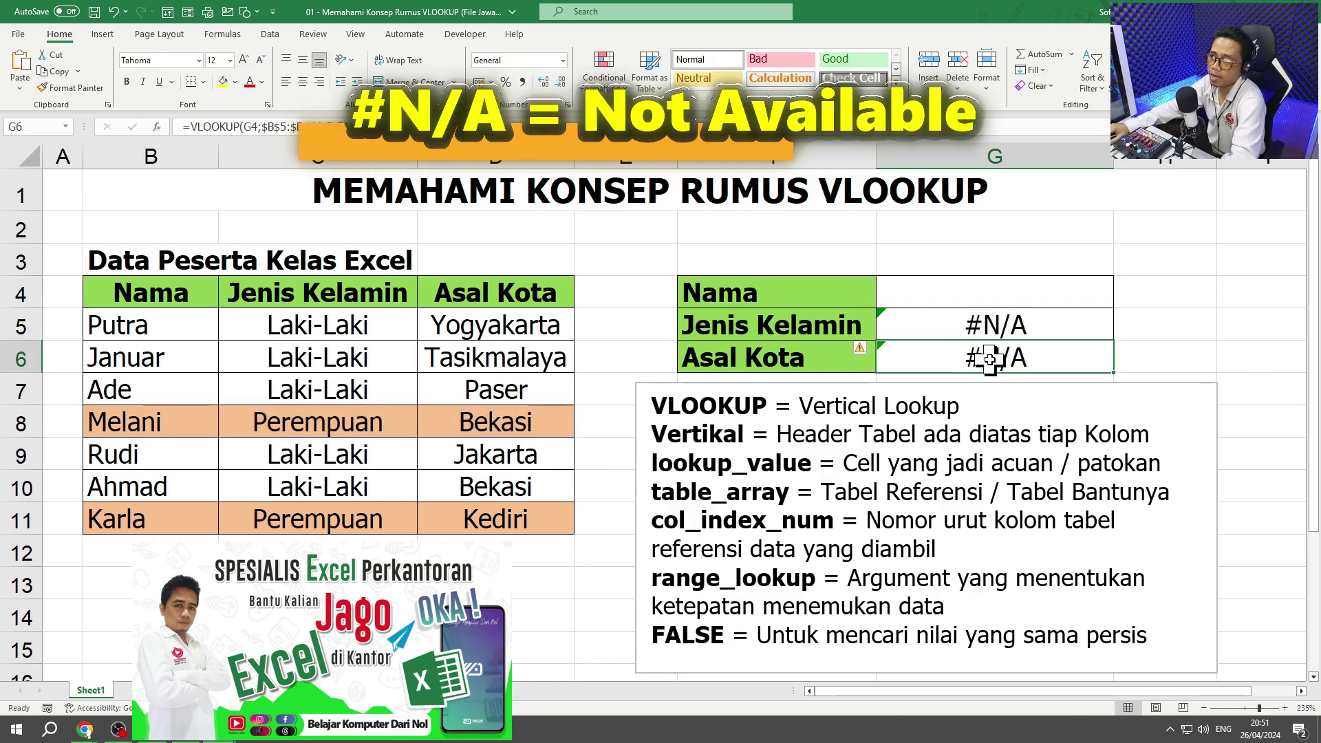
left_click(993, 322)
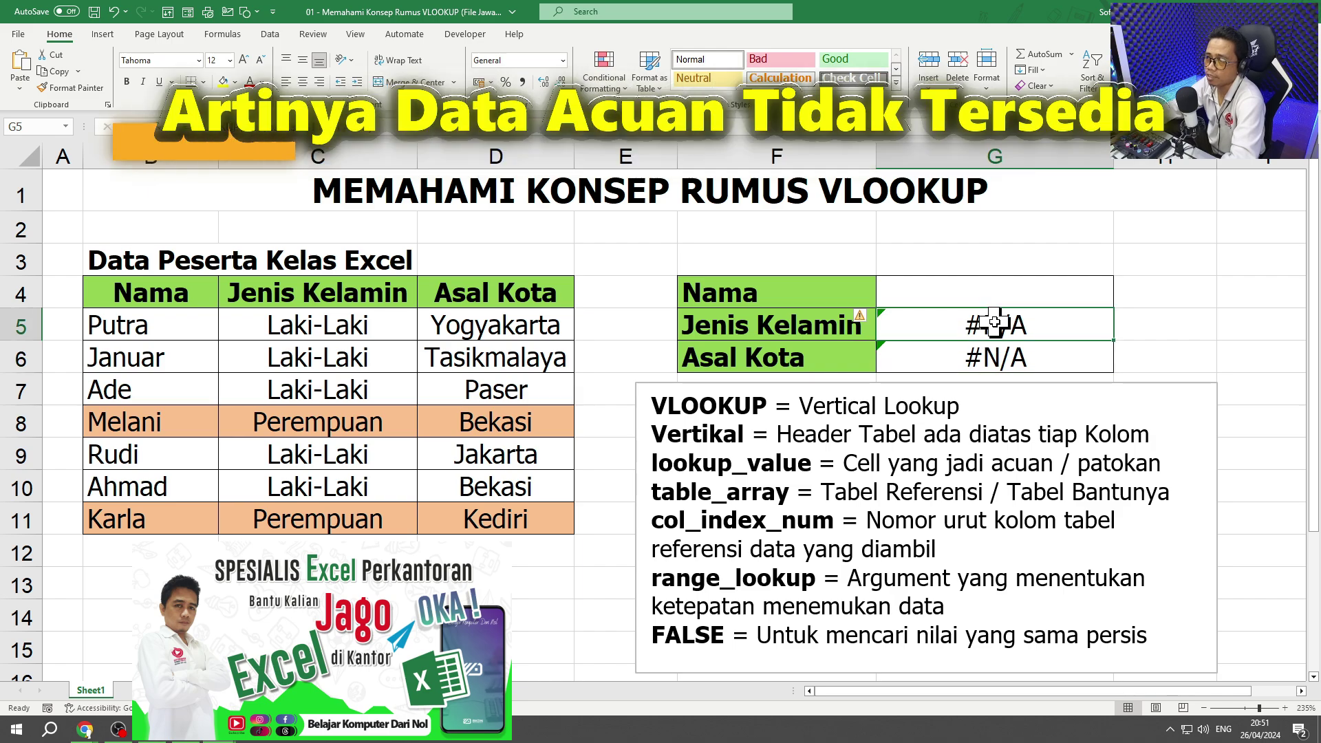
left_click(946, 289)
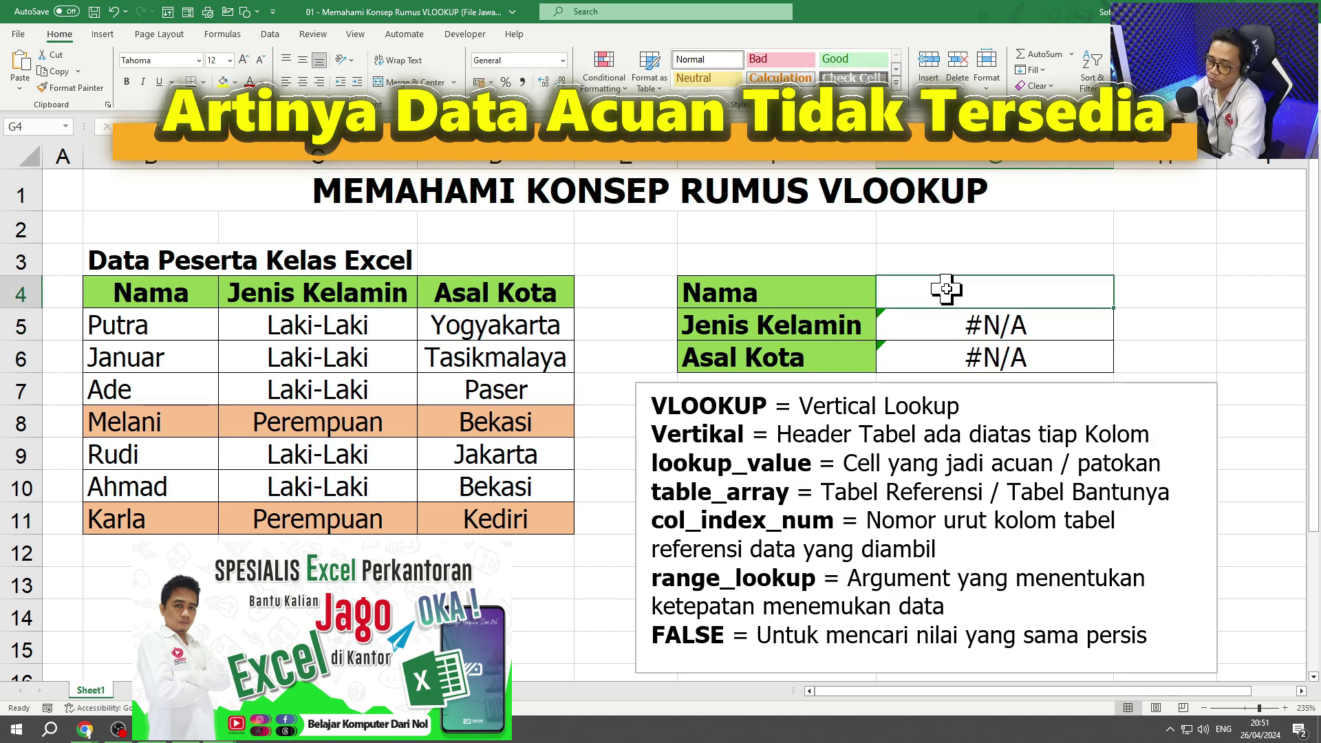
left_click(971, 324)
left_click(970, 354)
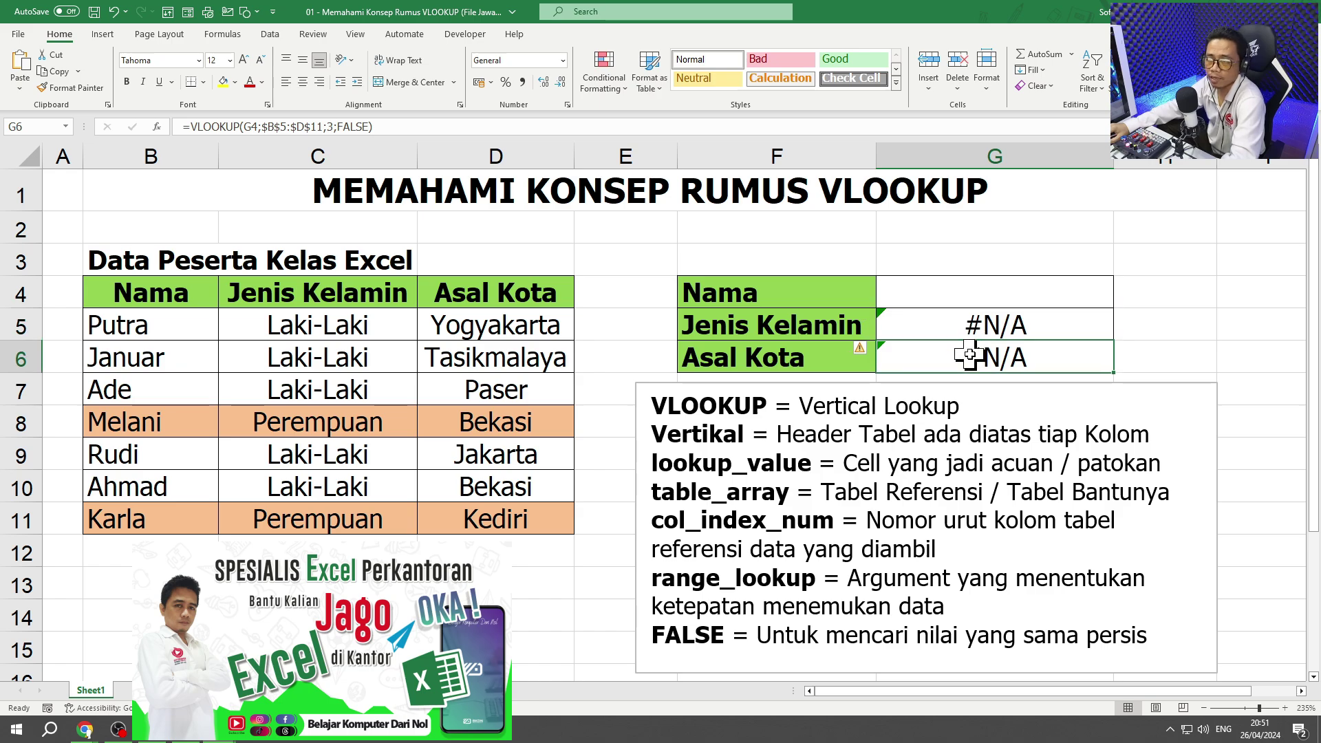
Step: Enter Putra in G4 again, then close the answer workbook without saving
left_click(920, 293)
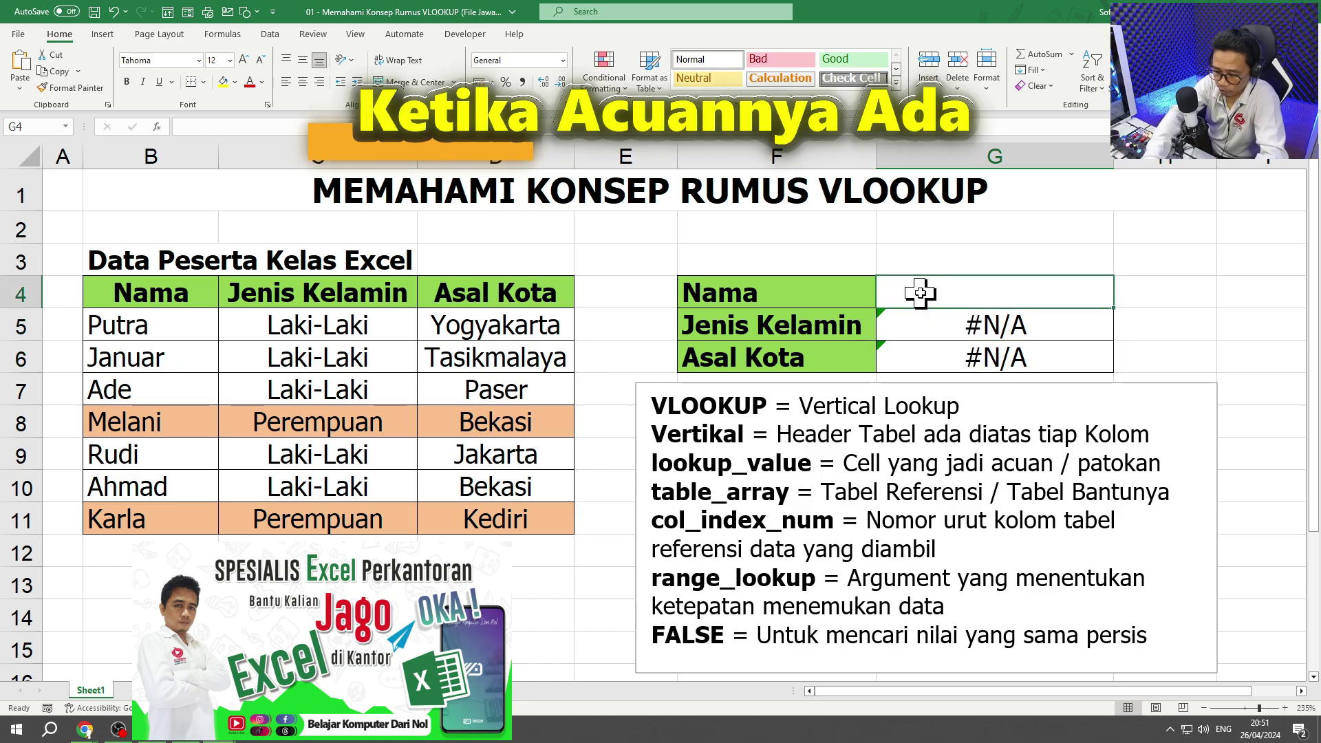
type("Putra")
key("Return")
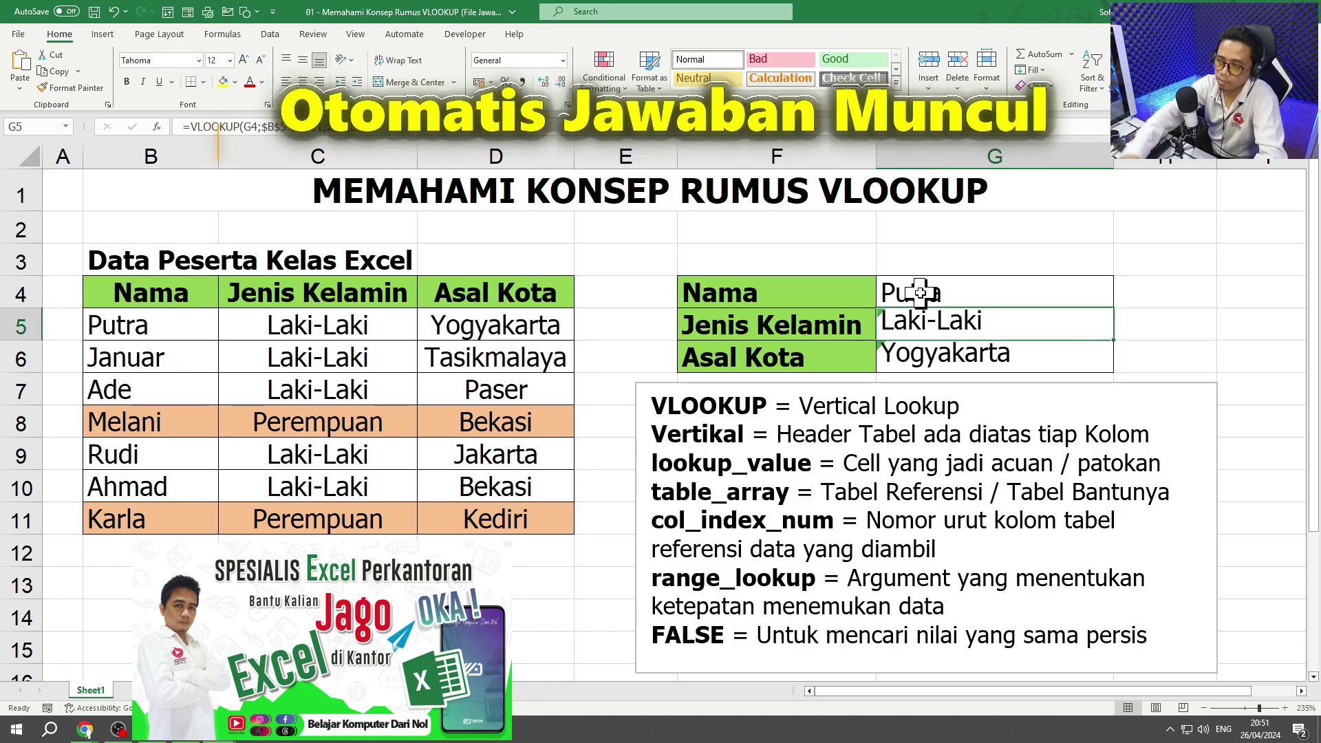
left_click(1148, 285)
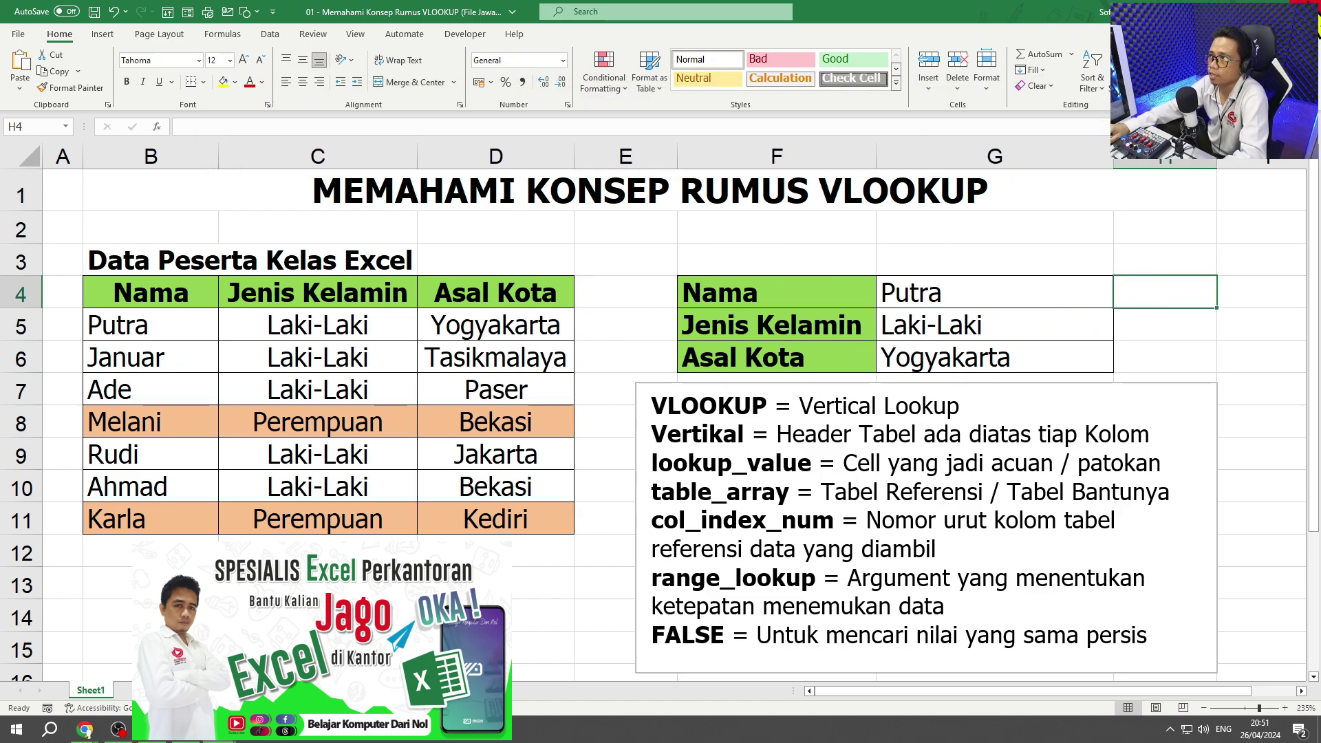
key("ctrl+w")
left_click(678, 380)
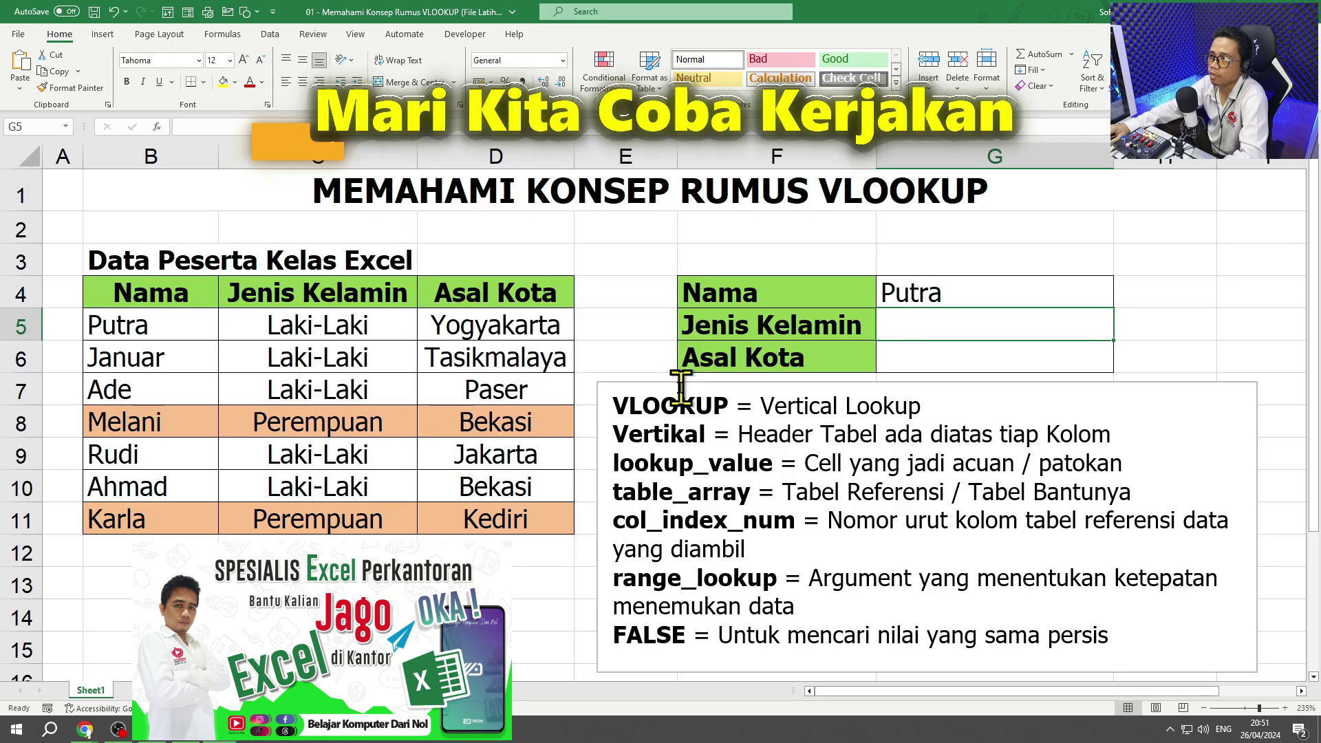
Step: Delete Putra from G4 so the practice workbook's lookup cells are empty
left_click(990, 296)
key("Delete")
left_click(954, 326)
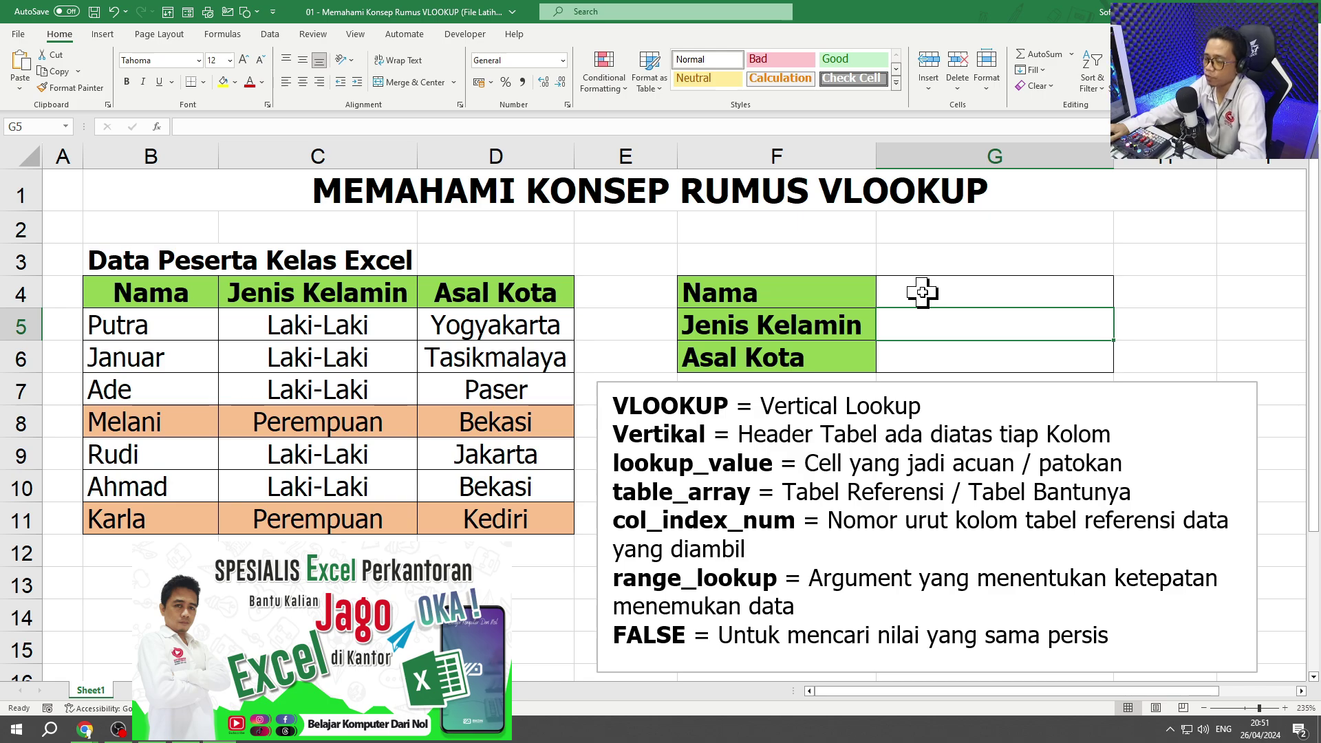
Step: Select the VLOOKUP definition line in the explanation text box
left_click(1034, 382)
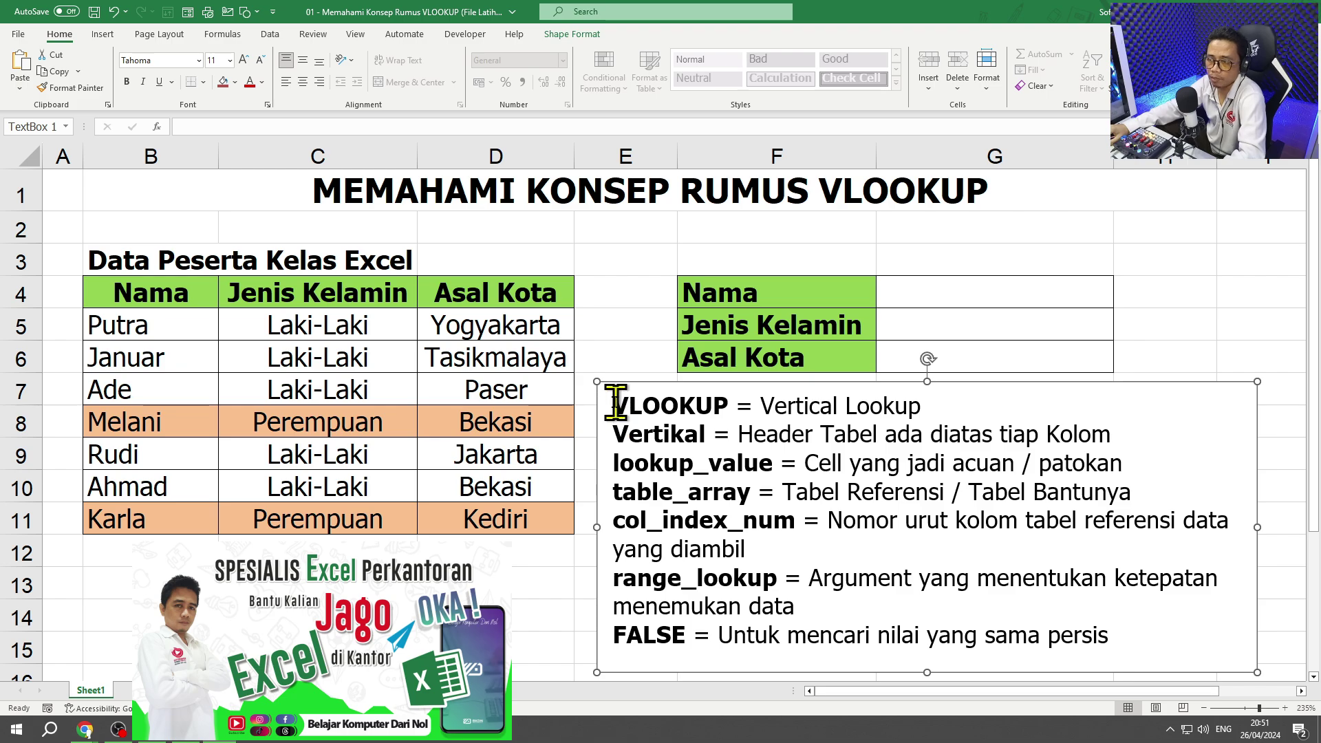
left_click_drag(614, 406, 921, 408)
left_click(924, 406)
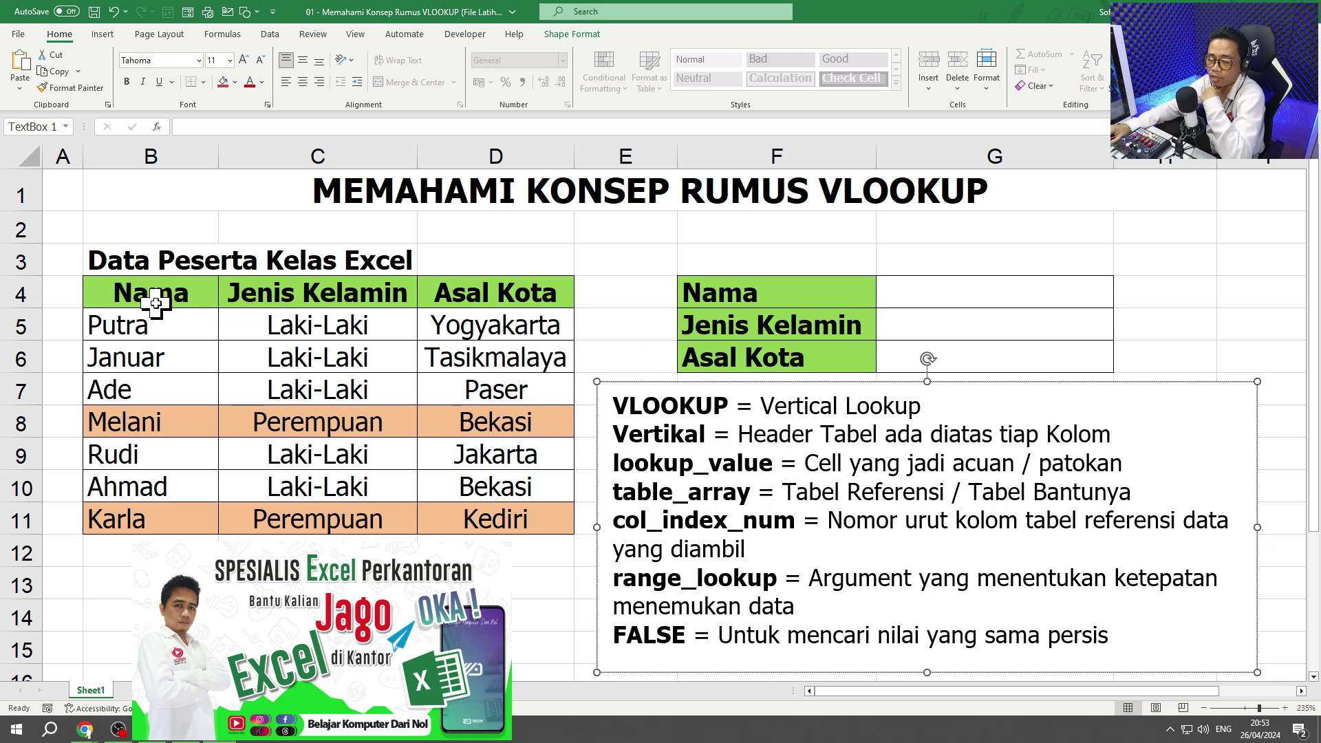
left_click_drag(153, 299, 517, 519)
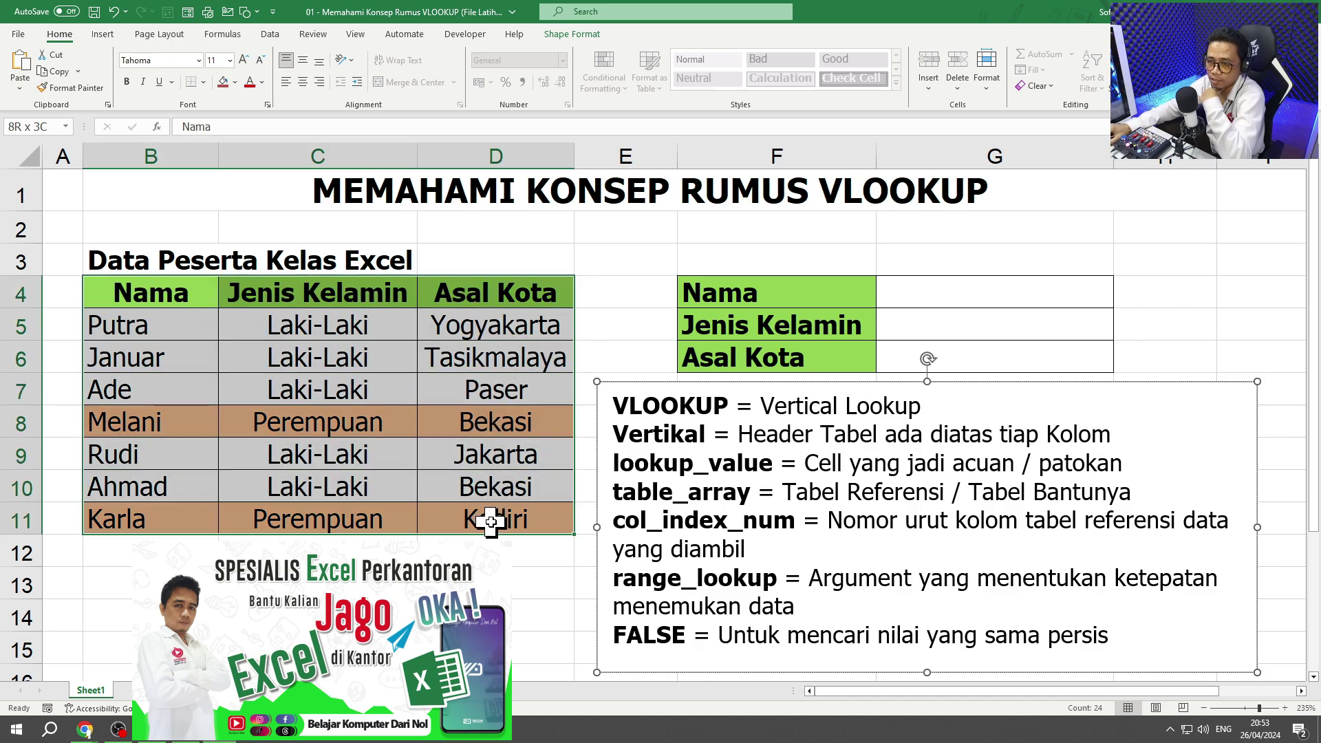
left_click(172, 296)
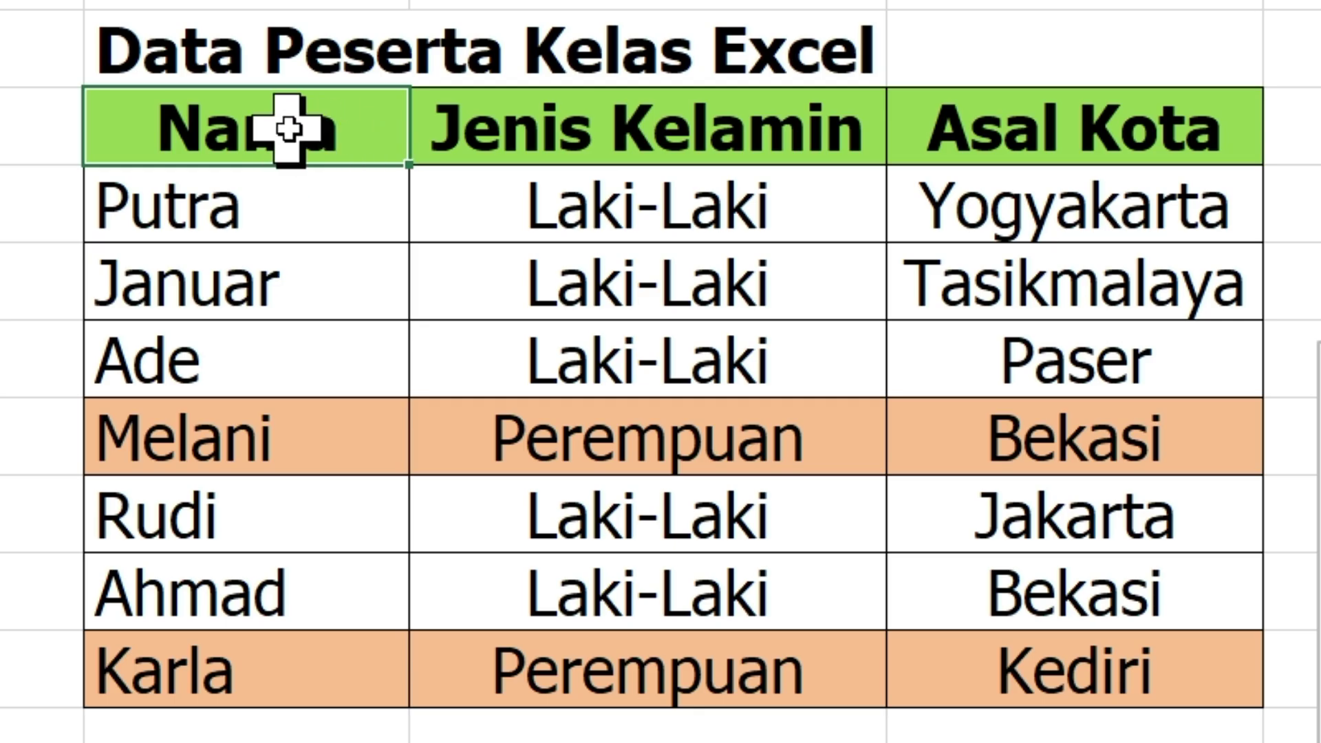
left_click_drag(288, 128, 295, 670)
left_click_drag(318, 293, 333, 522)
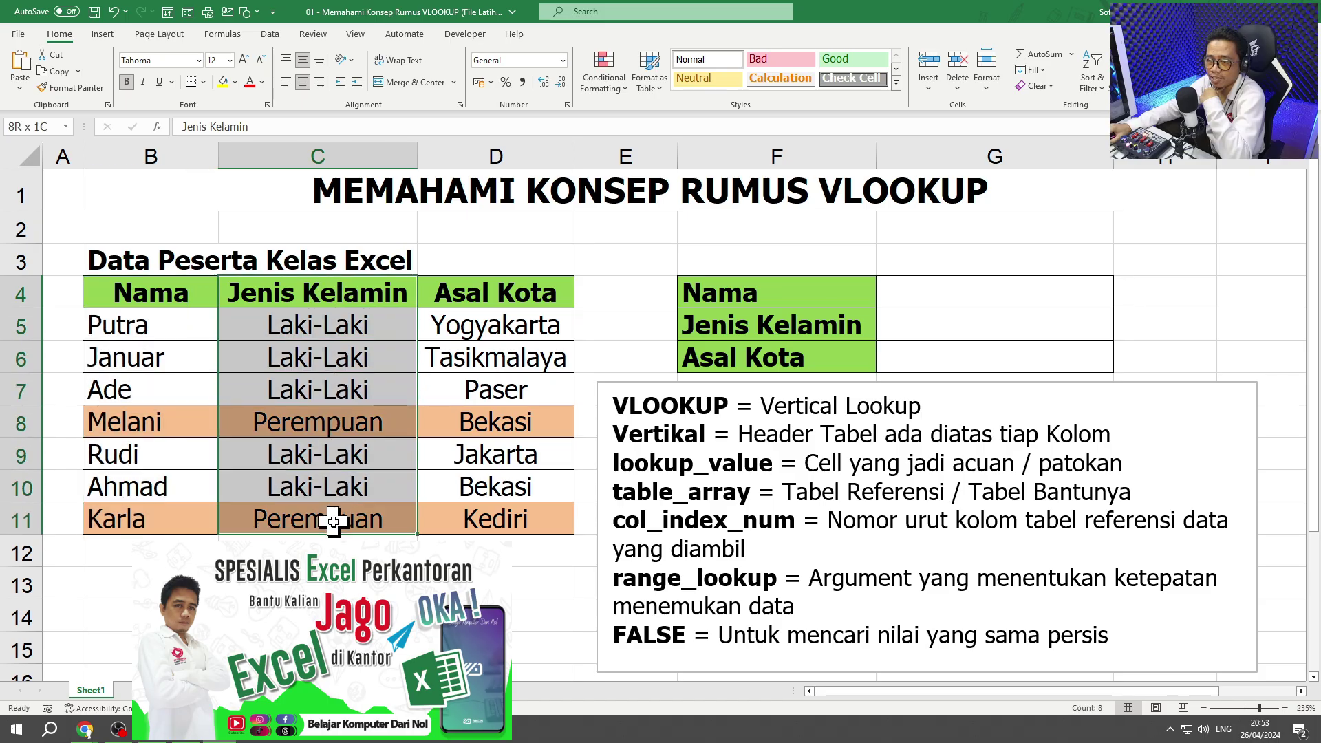
left_click_drag(509, 294, 500, 516)
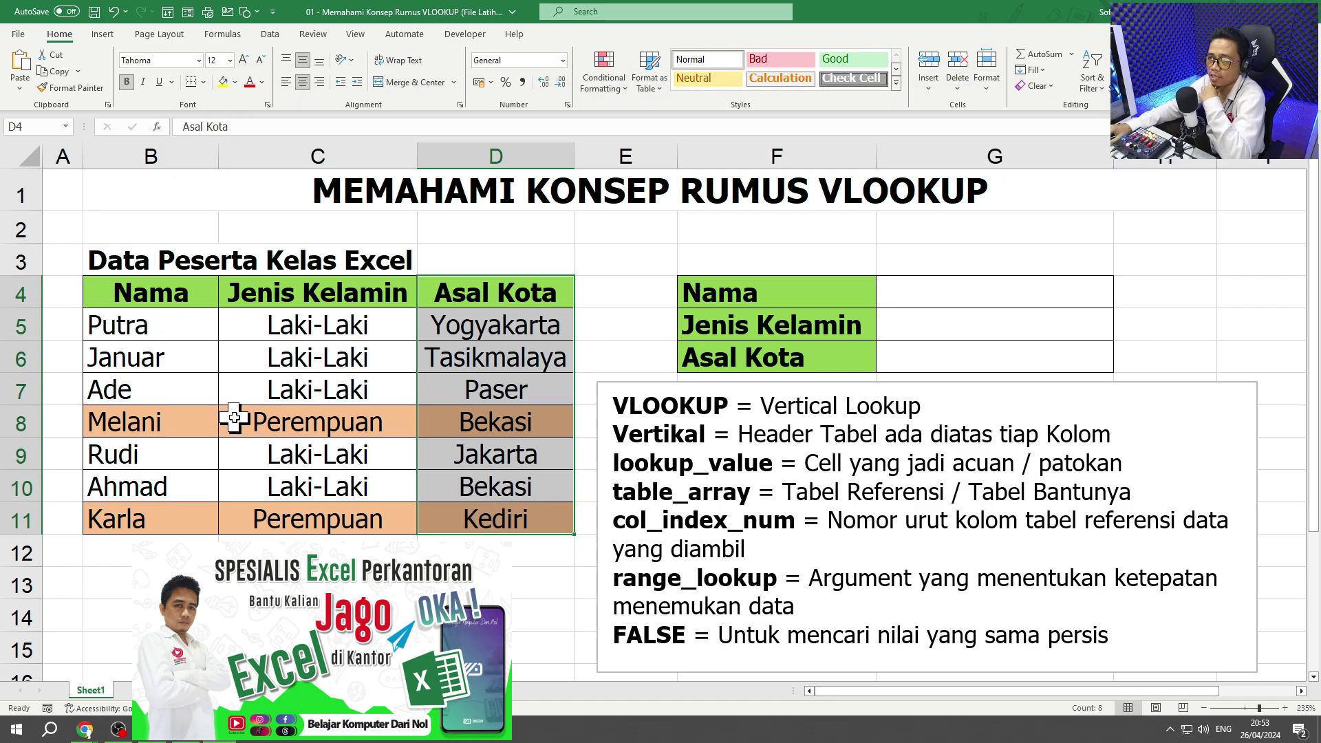
left_click(153, 303)
left_click(275, 292)
left_click(582, 292)
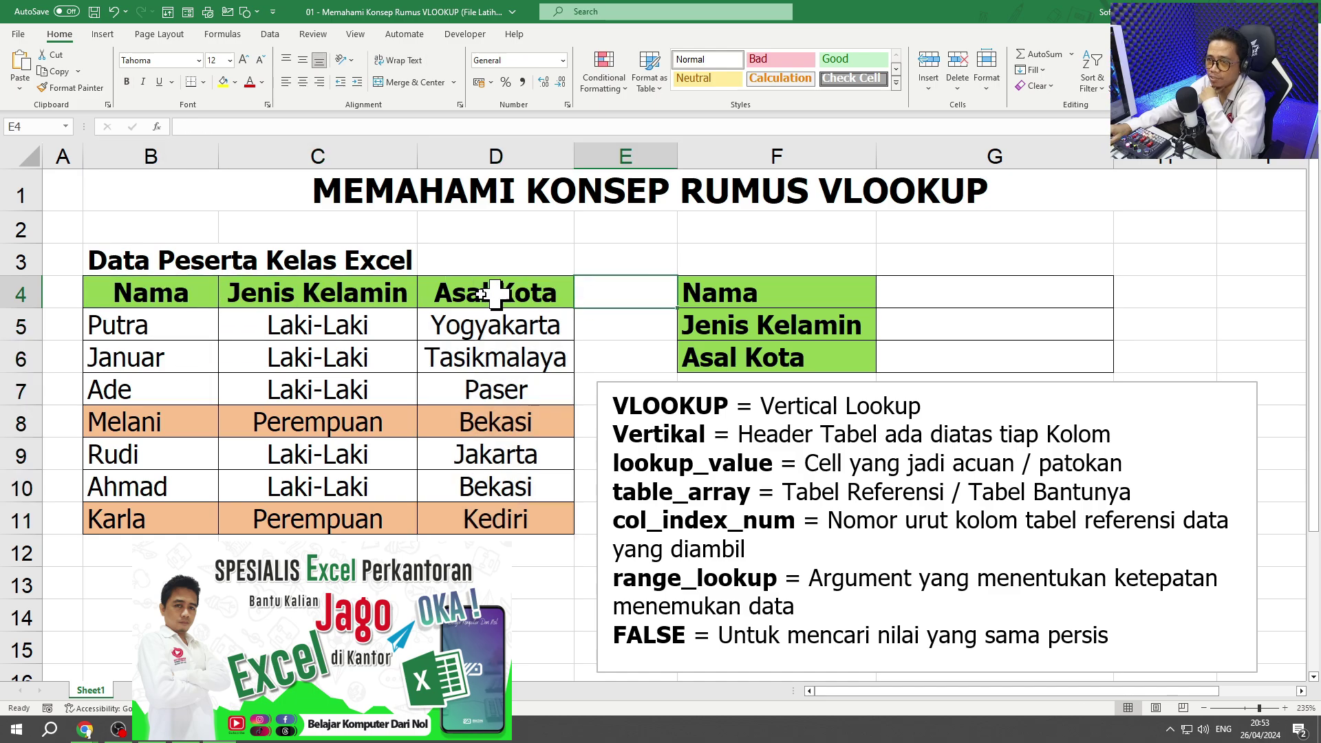
left_click(496, 295)
left_click_drag(138, 329, 169, 505)
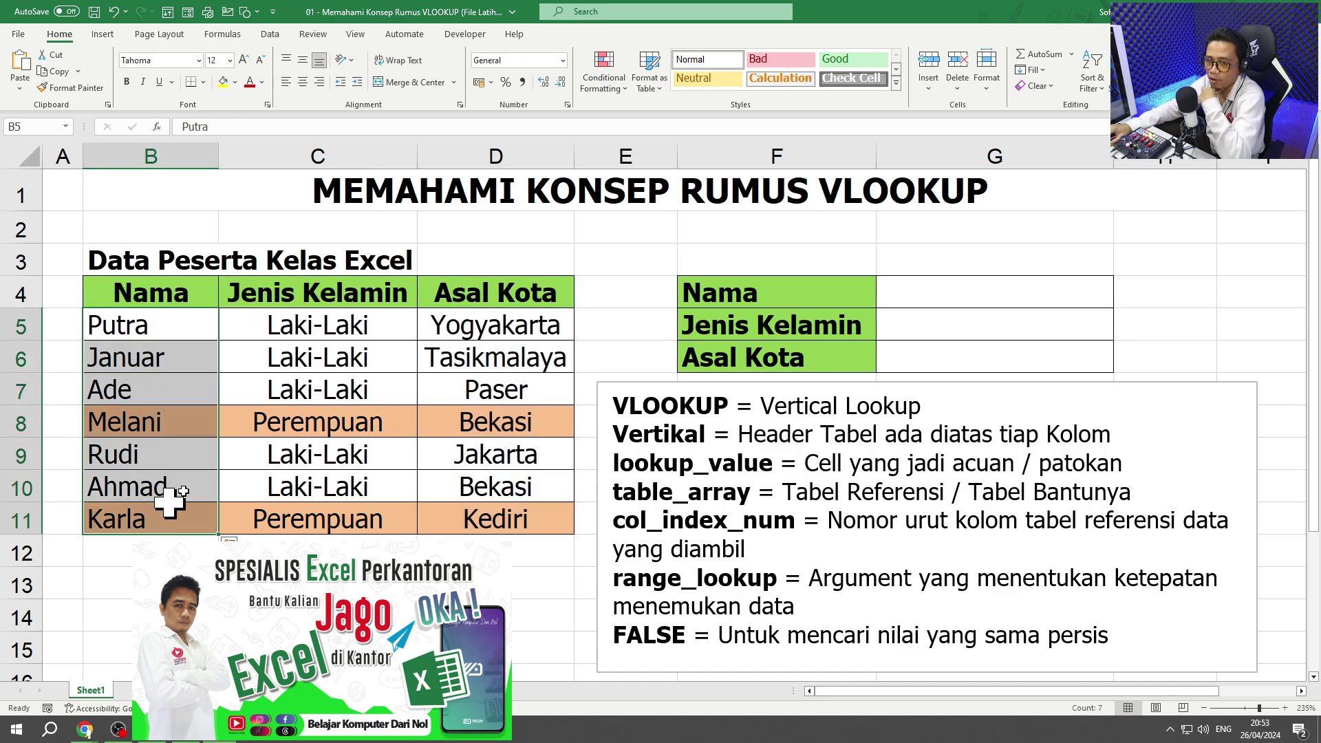
left_click_drag(317, 323, 317, 527)
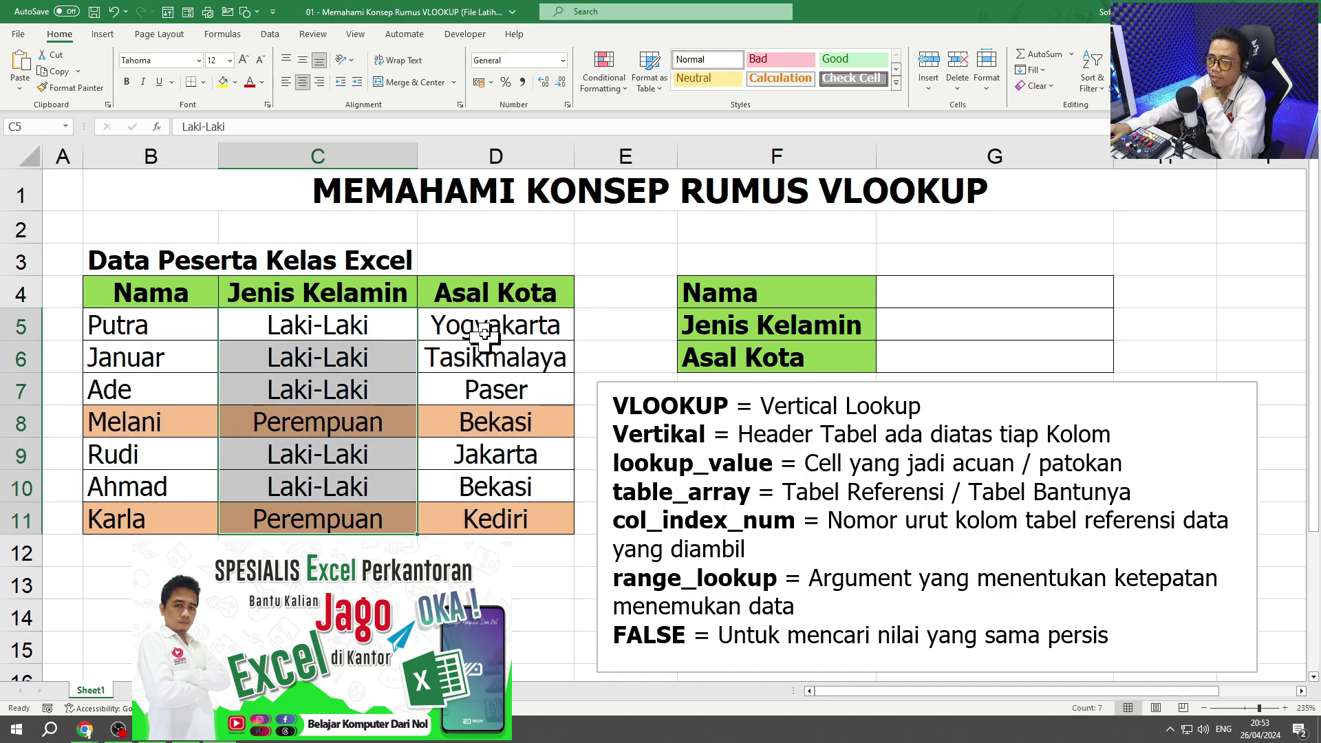
left_click_drag(485, 334, 487, 523)
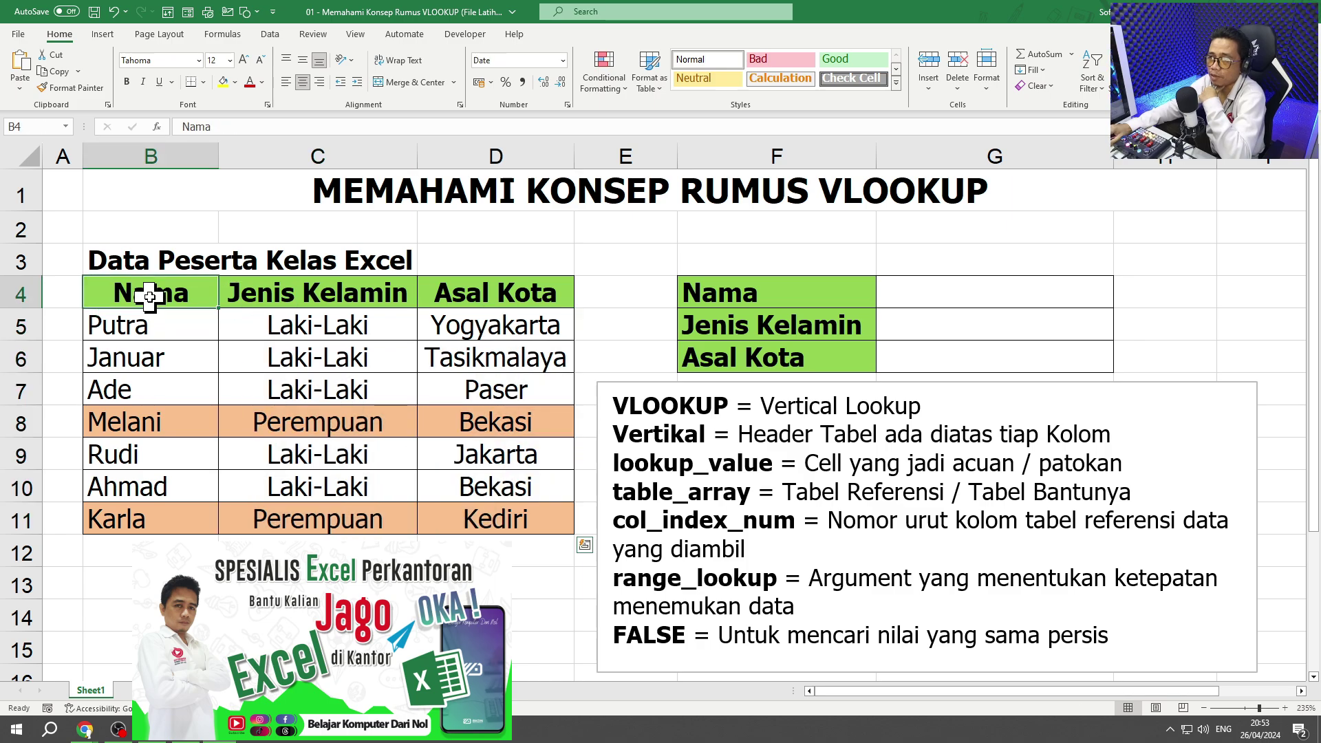
left_click_drag(317, 292, 318, 523)
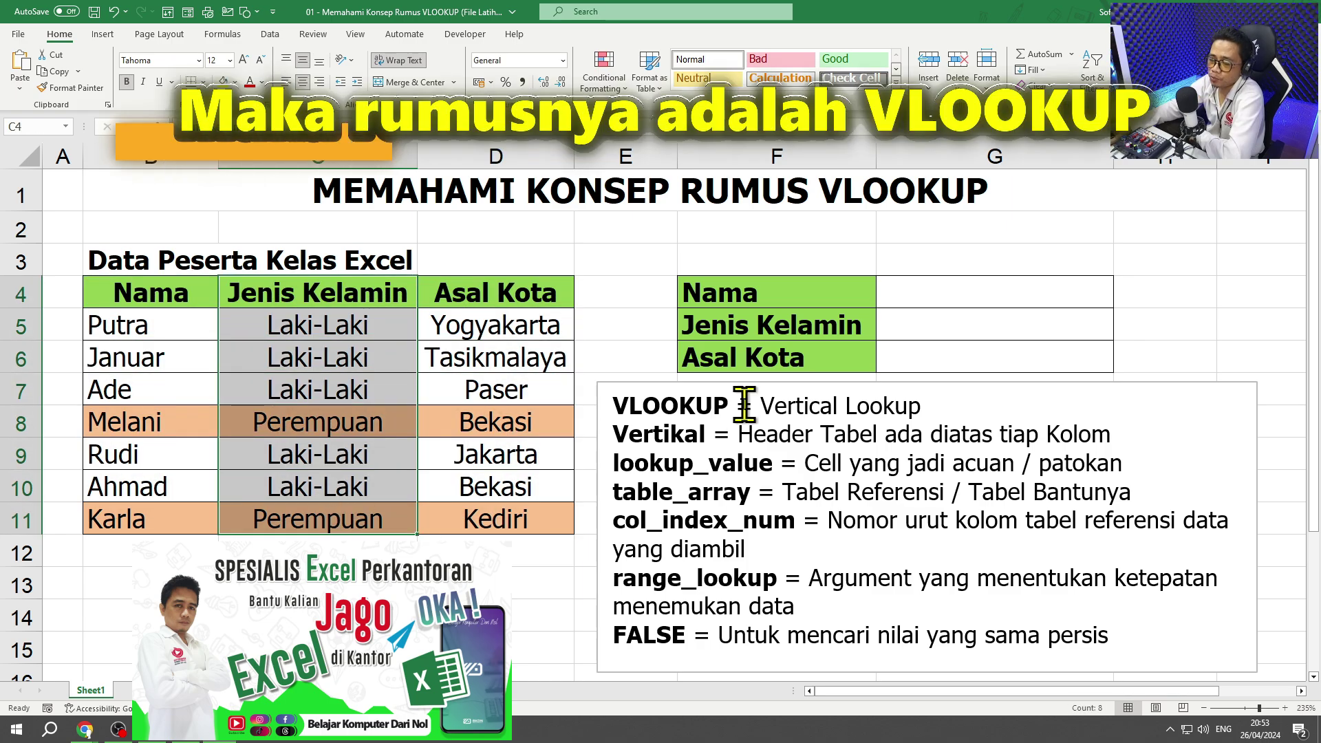
left_click(965, 327)
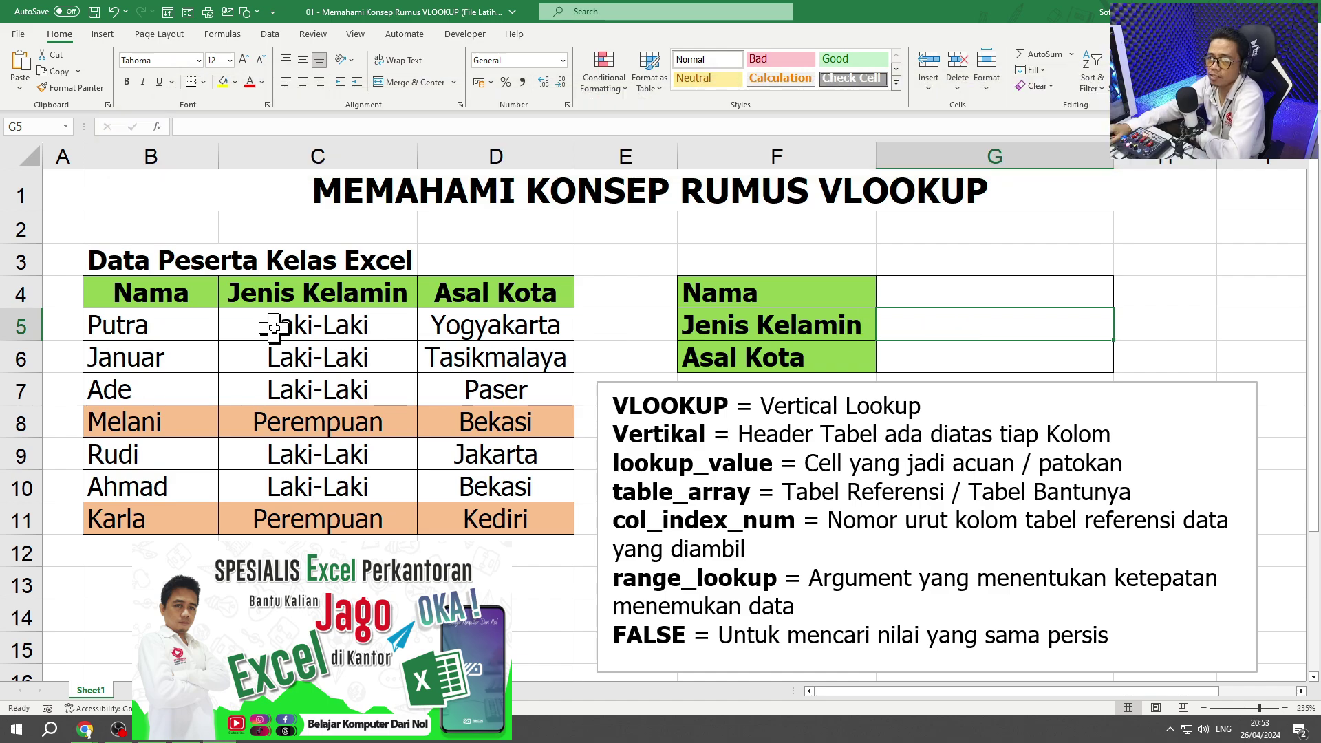
mouse_move(172, 297)
left_mouse_down()
mouse_move(378, 303)
mouse_move(490, 519)
left_mouse_up()
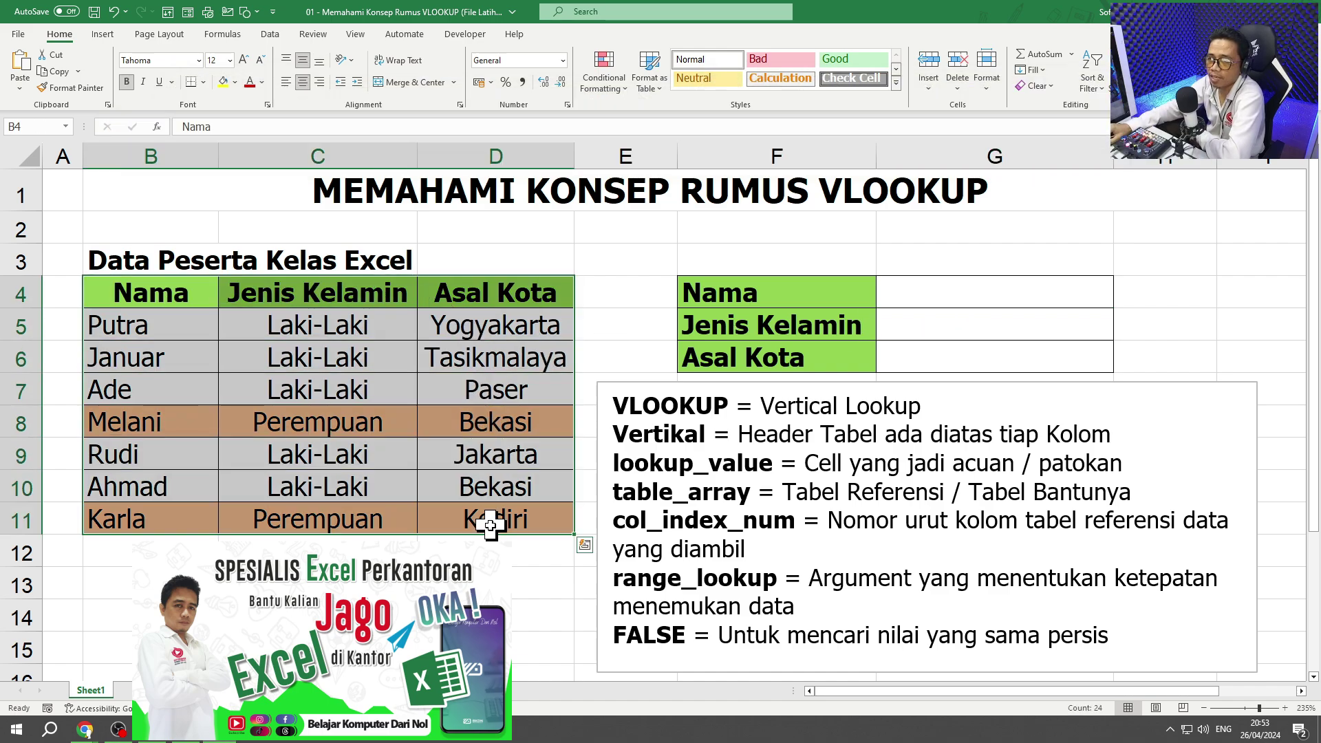
left_click(940, 325)
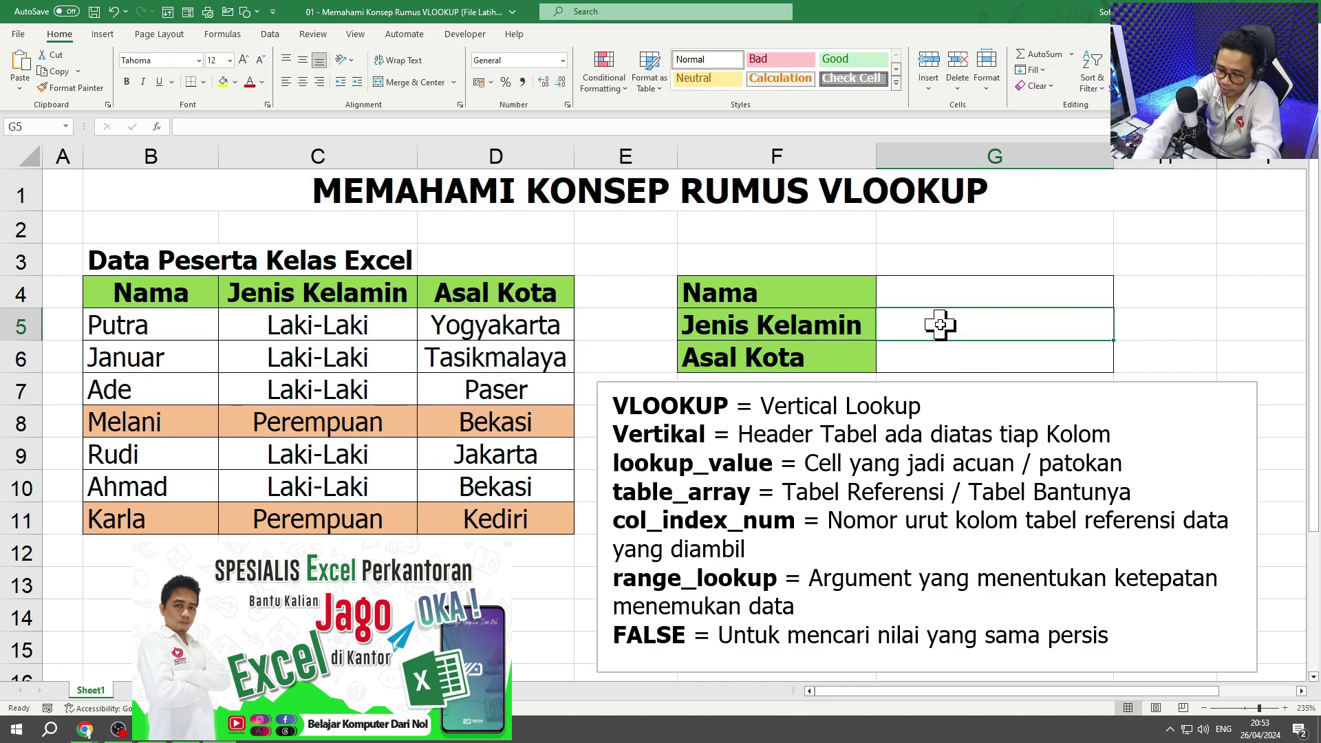
Step: Type =vlo in G5 and accept VLOOKUP from autocomplete, giving =VLOOKUP(
type("=vlo")
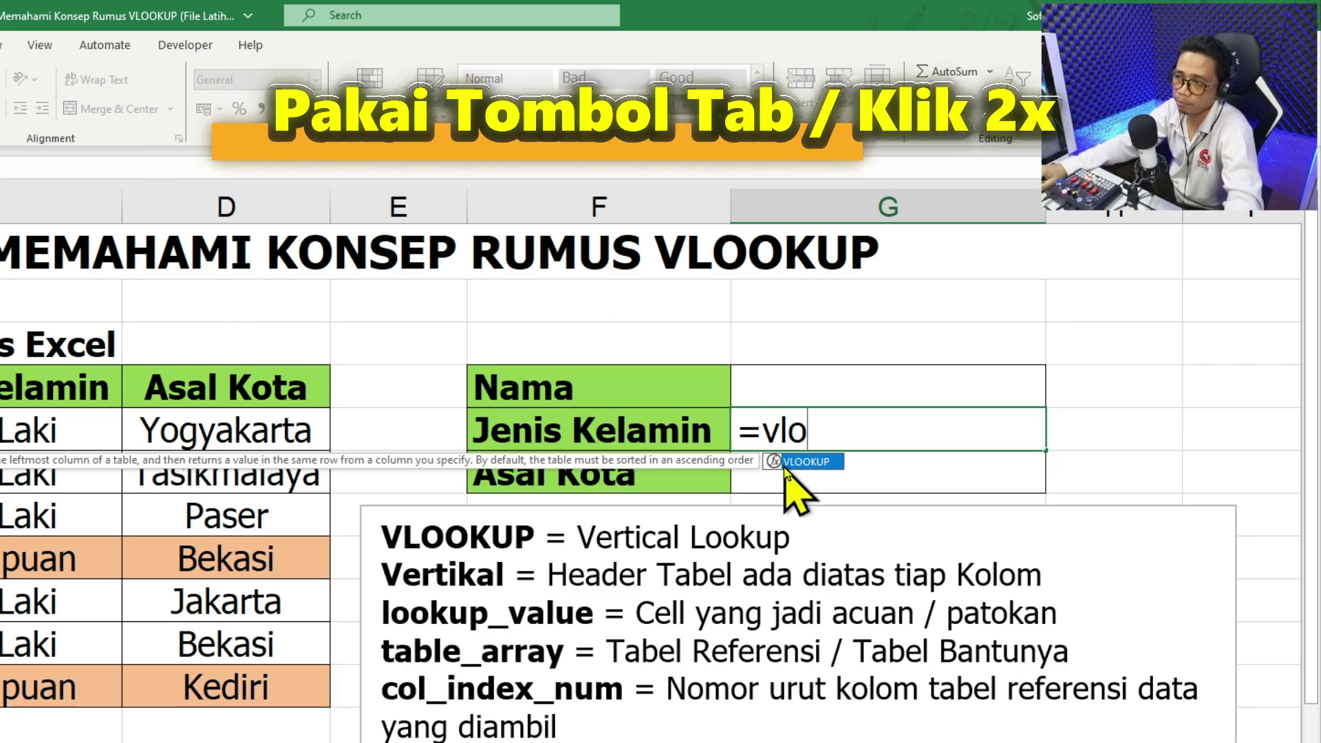
double_click(799, 462)
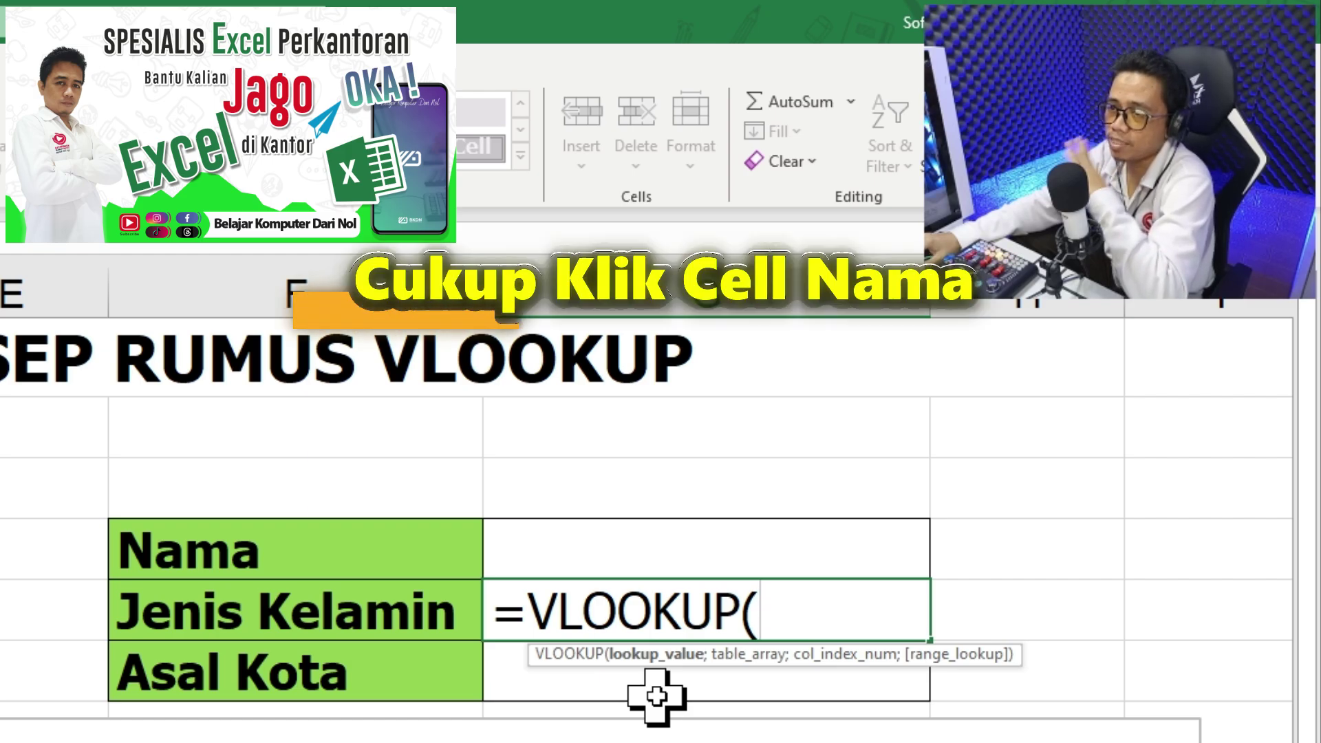
Step: Add G4 as the lookup value plus a semicolon, so G5 reads =VLOOKUP(G4;
left_click(609, 554)
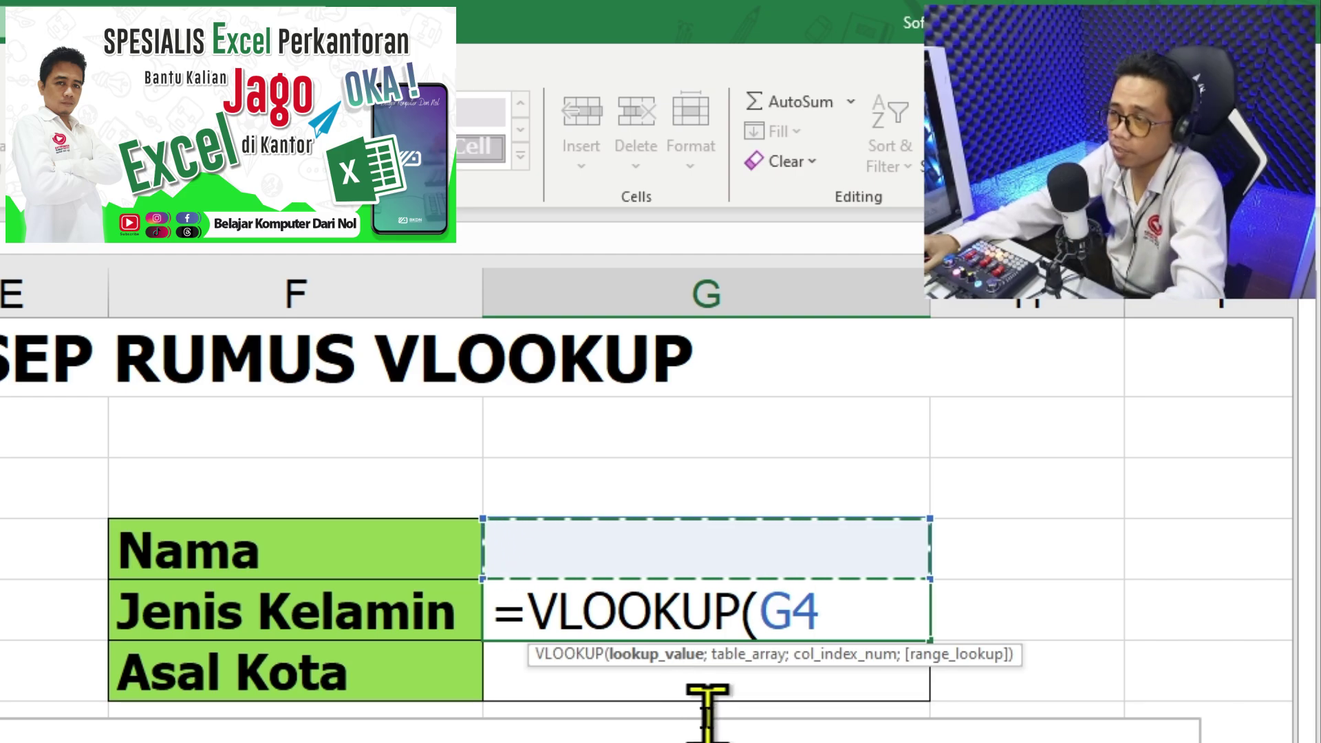
type(";")
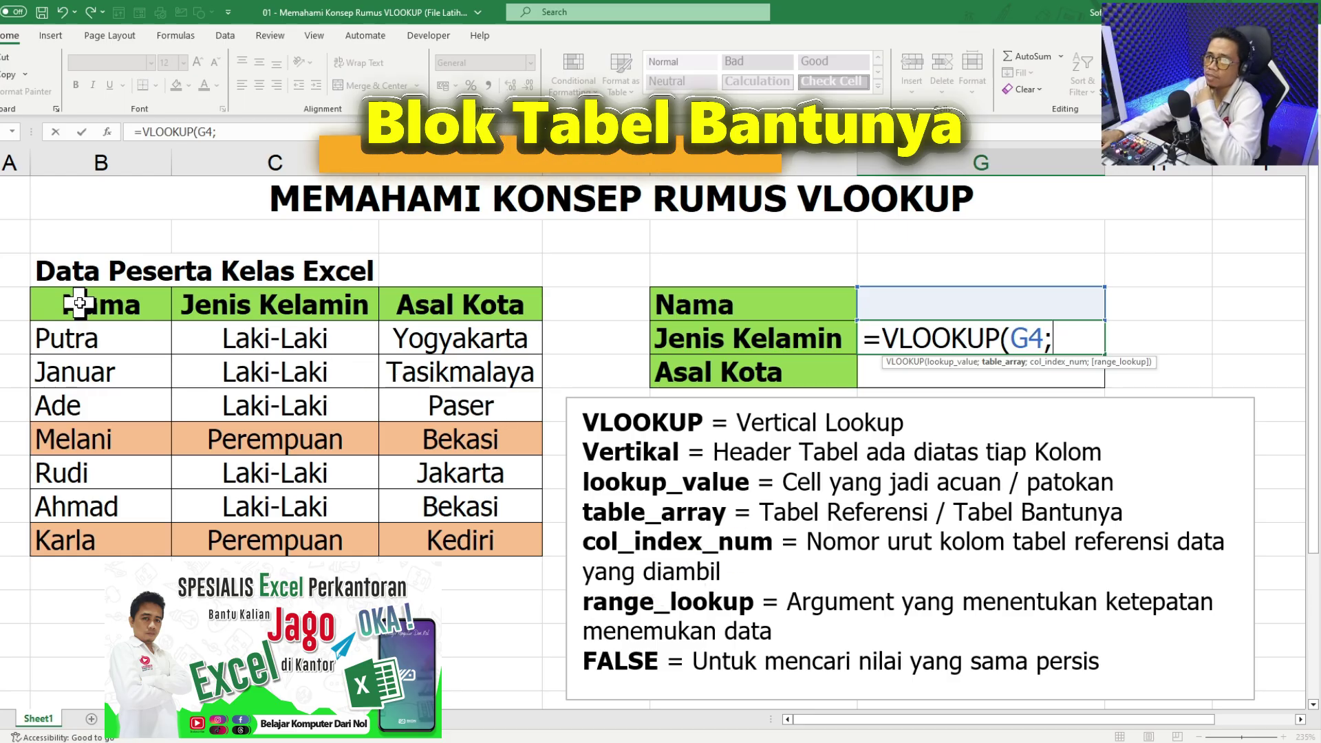
Step: Set the table range to the data rows B5:D11, excluding the header row
left_click_drag(79, 303, 470, 548)
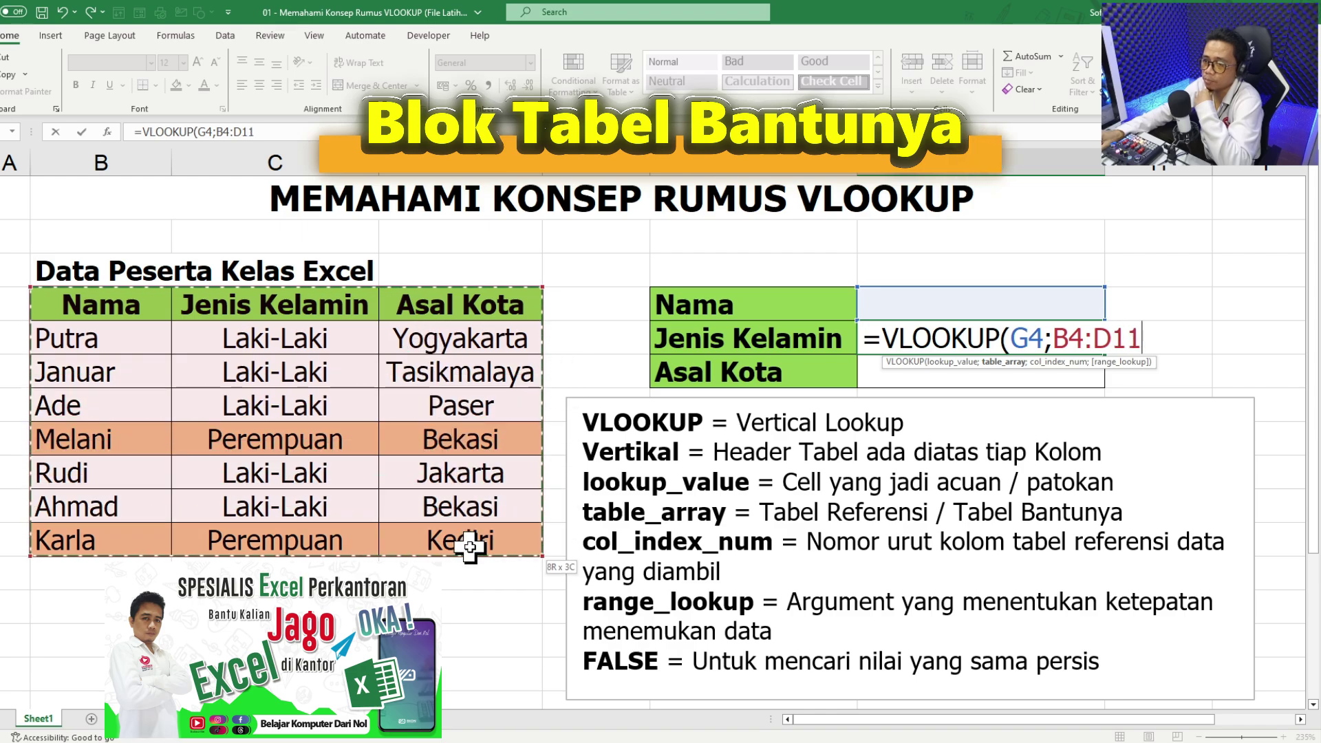
left_click_drag(128, 340, 441, 536)
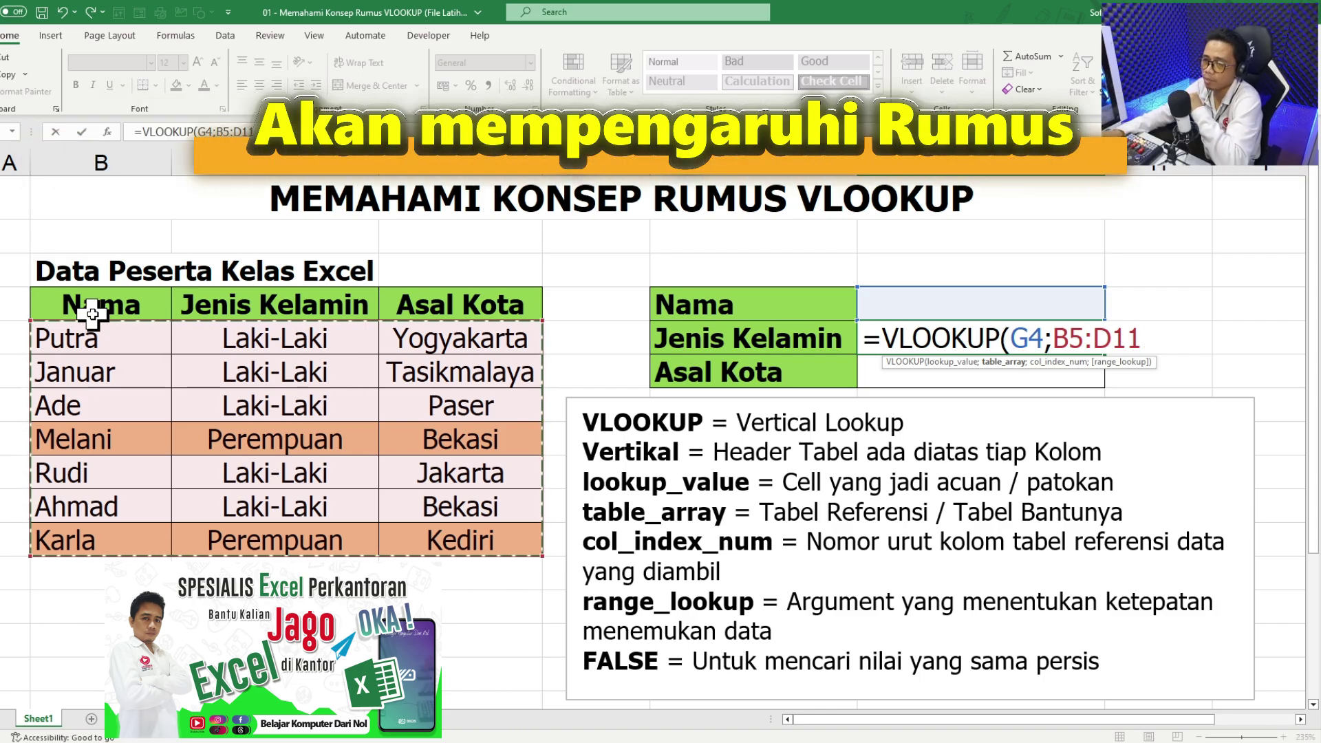
left_click_drag(97, 304, 233, 317)
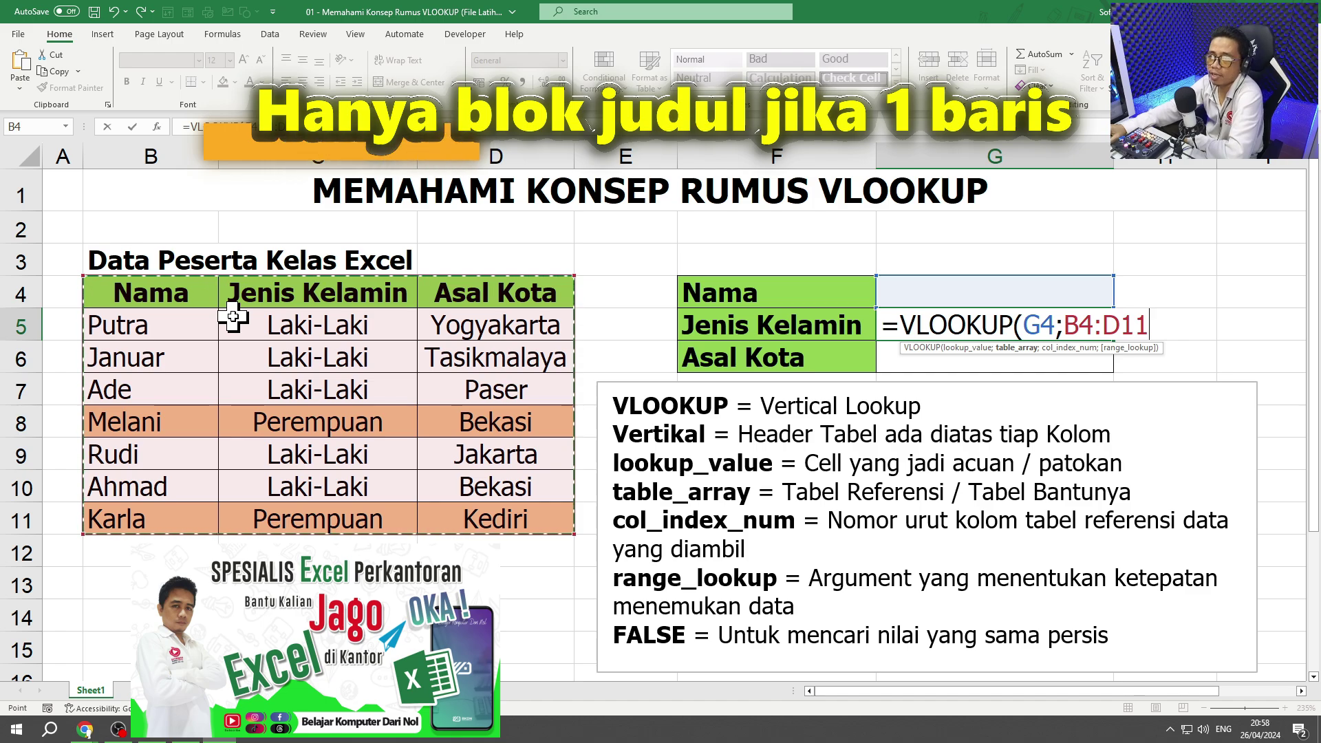
left_click_drag(126, 307, 492, 521)
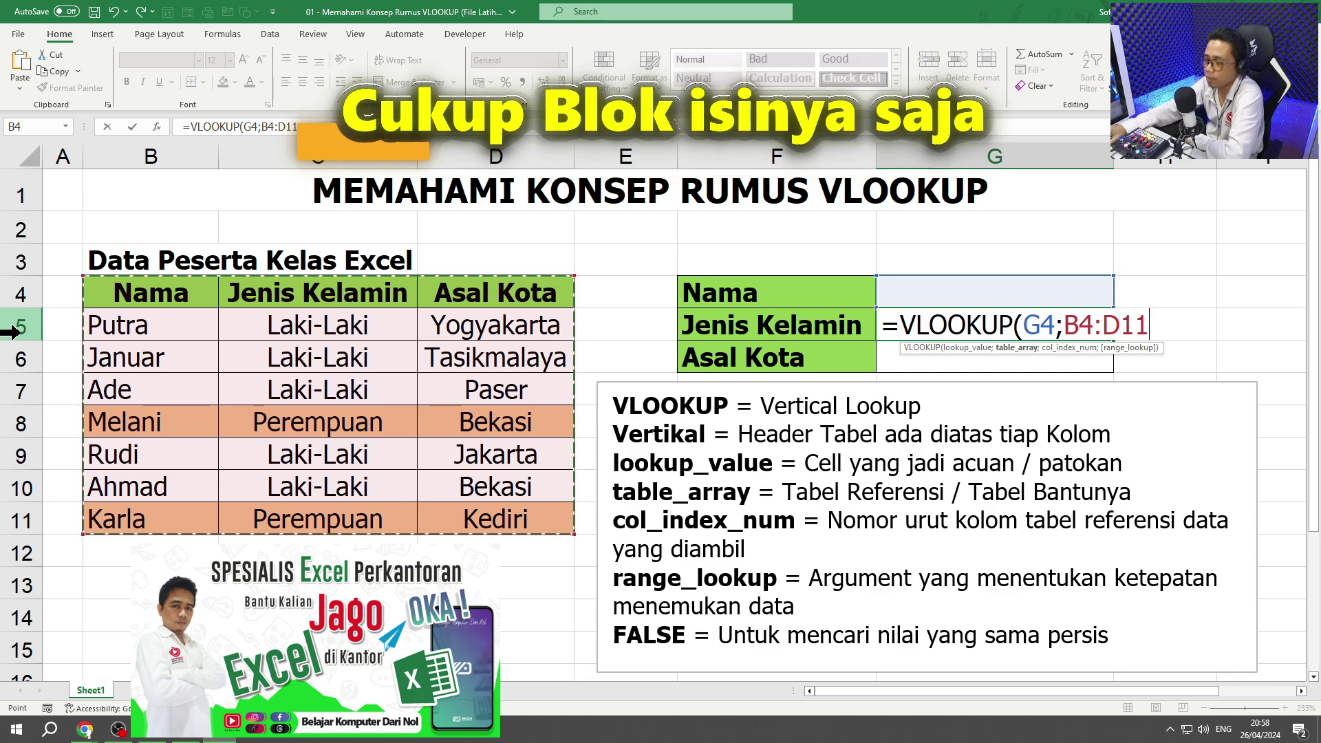
mouse_move(93, 327)
left_mouse_down()
mouse_move(468, 486)
mouse_move(468, 519)
left_mouse_up()
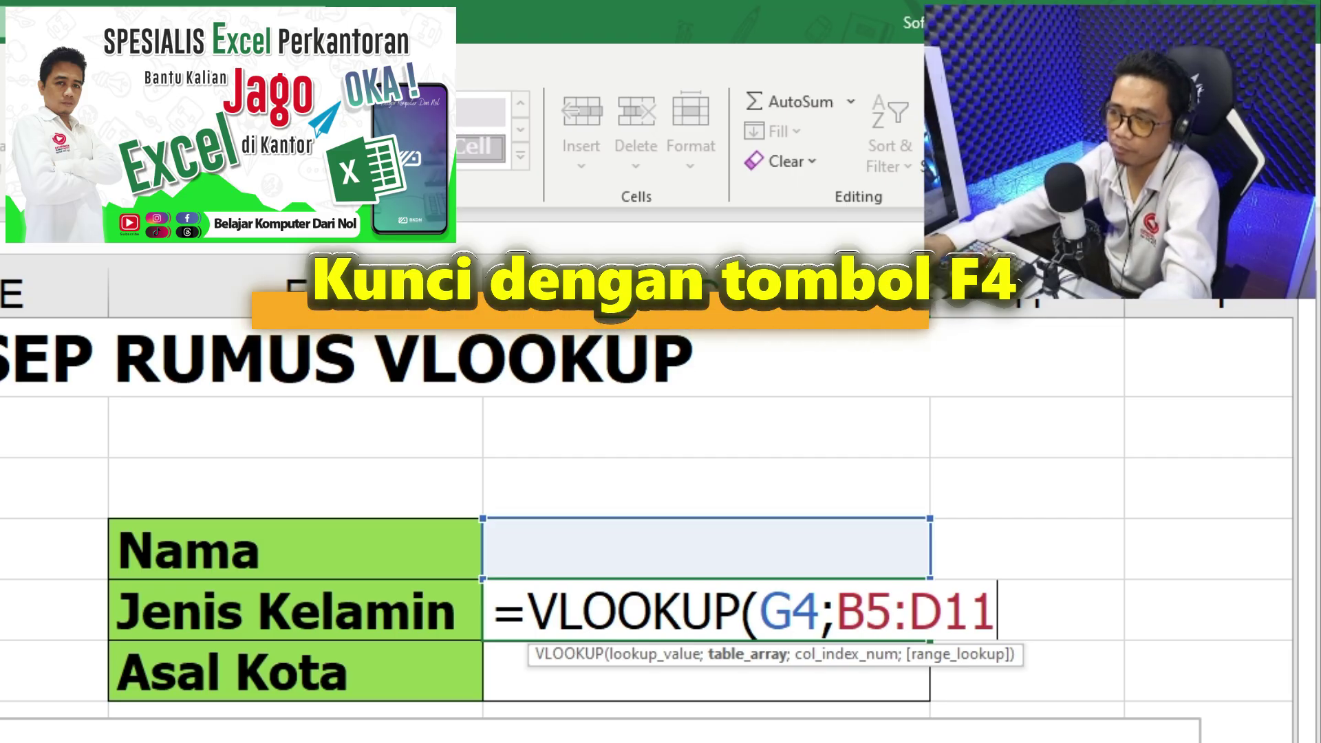
Step: Make the table range absolute as $B$5:$D$11 using F4
key("F4")
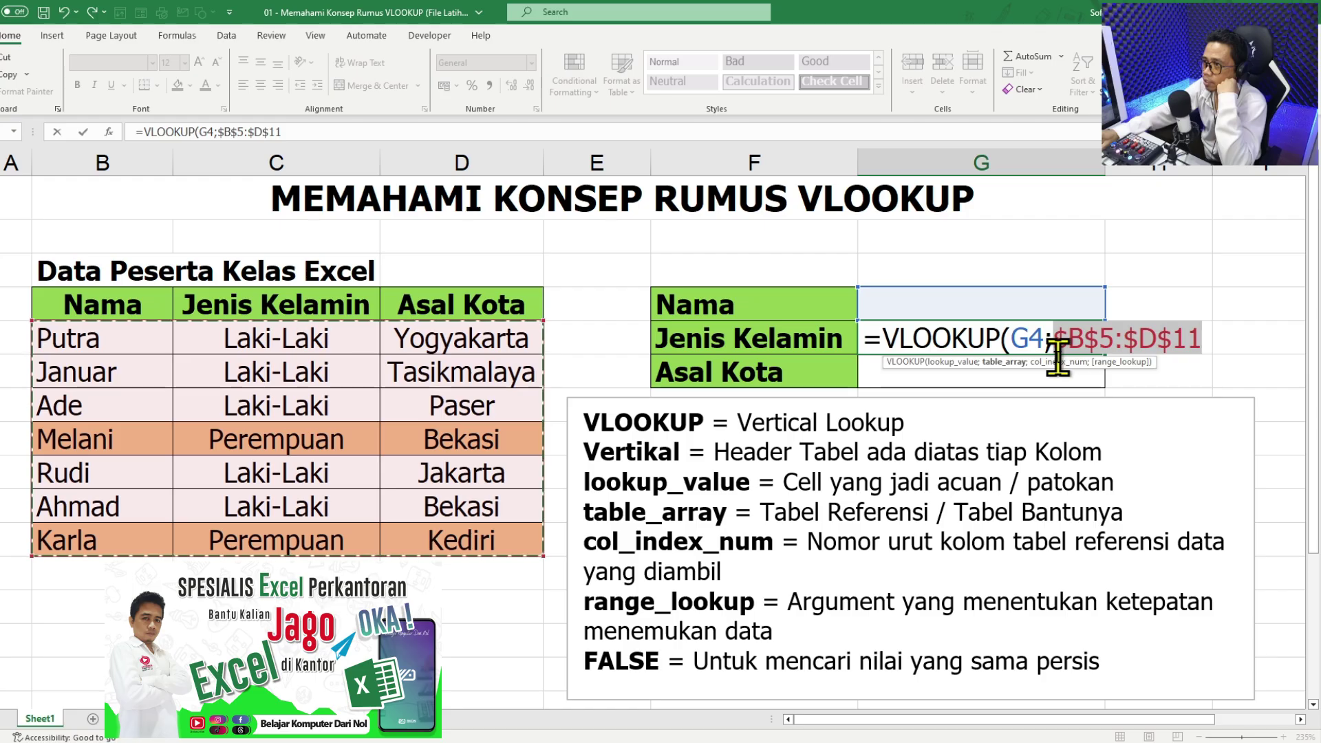
mouse_move(97, 345)
left_mouse_down()
mouse_move(234, 342)
mouse_move(439, 433)
mouse_move(441, 531)
left_mouse_up()
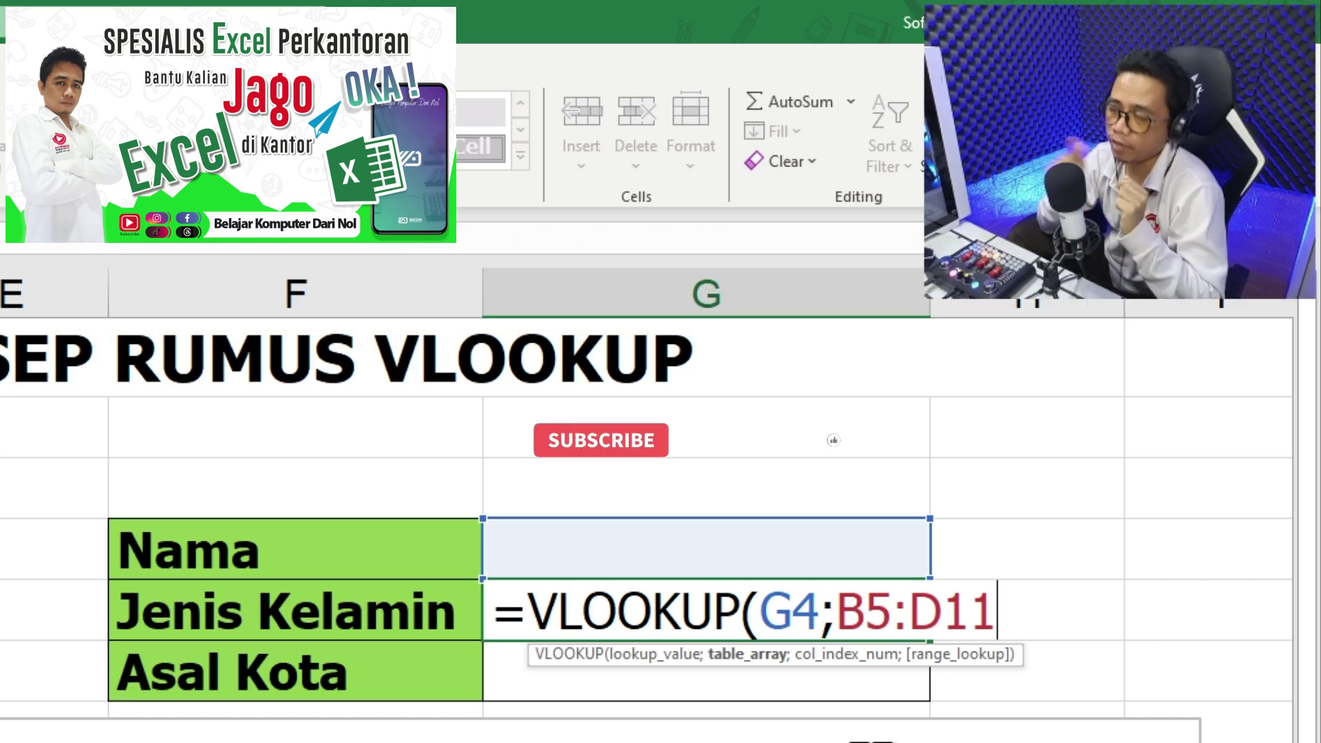
key("F4")
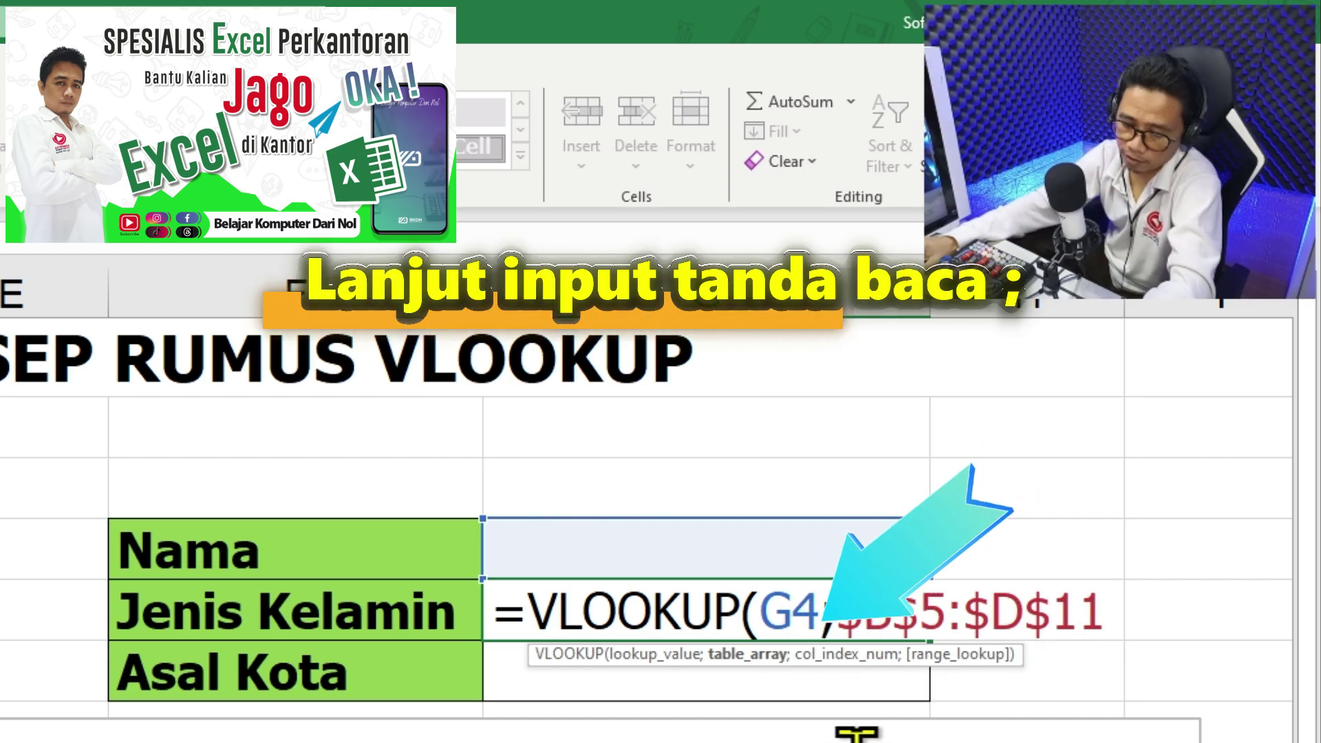
Step: Add column index 2 so the formula reads =VLOOKUP(G4;$B$5:$D$11;2;
type(";2")
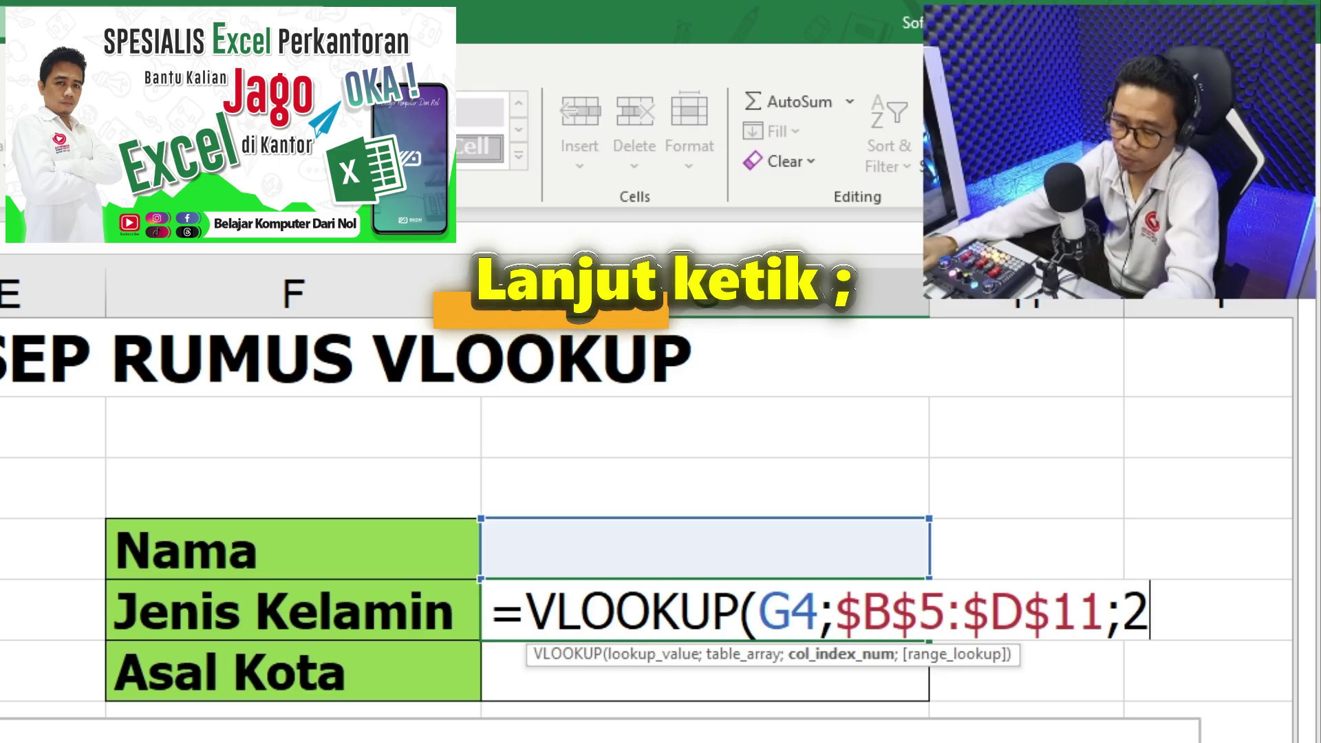
type(";")
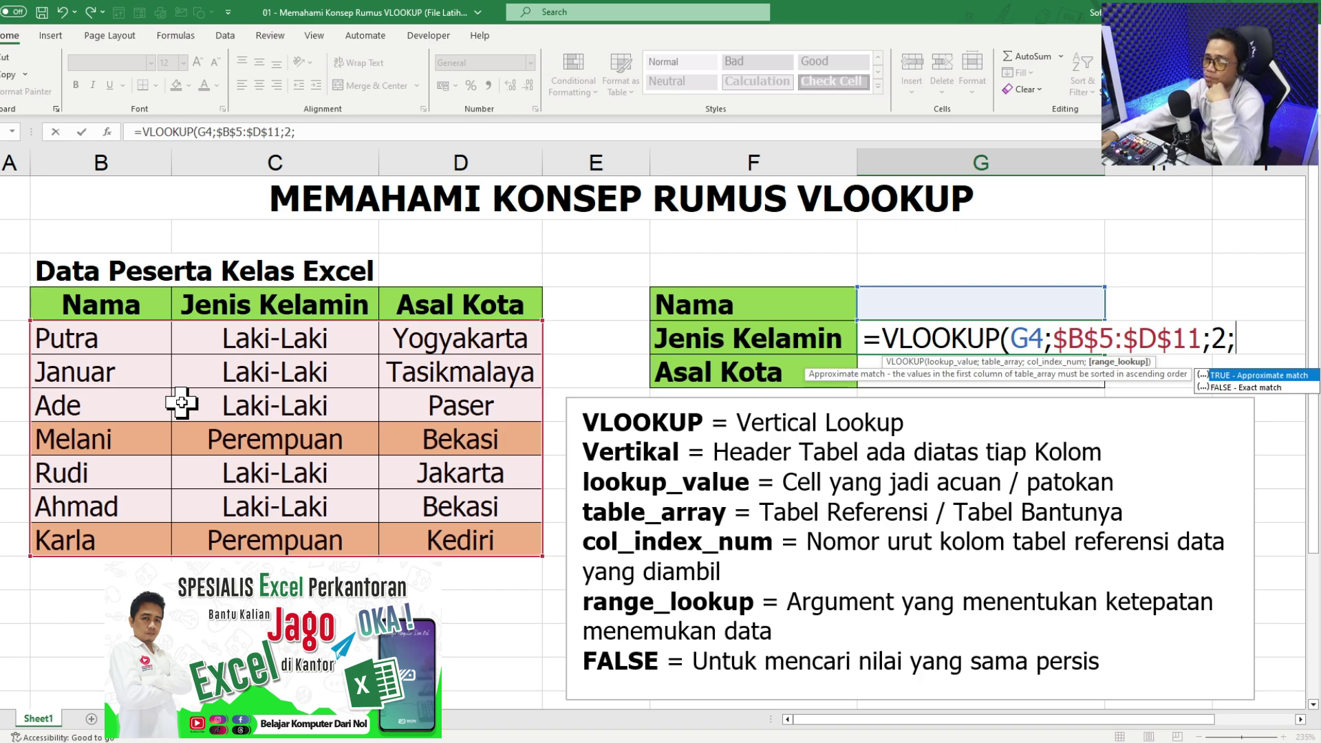
Step: Finish and commit G5 as =VLOOKUP(G4;$B$5:$D$11;2;0), showing #N/A for now
left_click(1231, 387)
double_click(1232, 387)
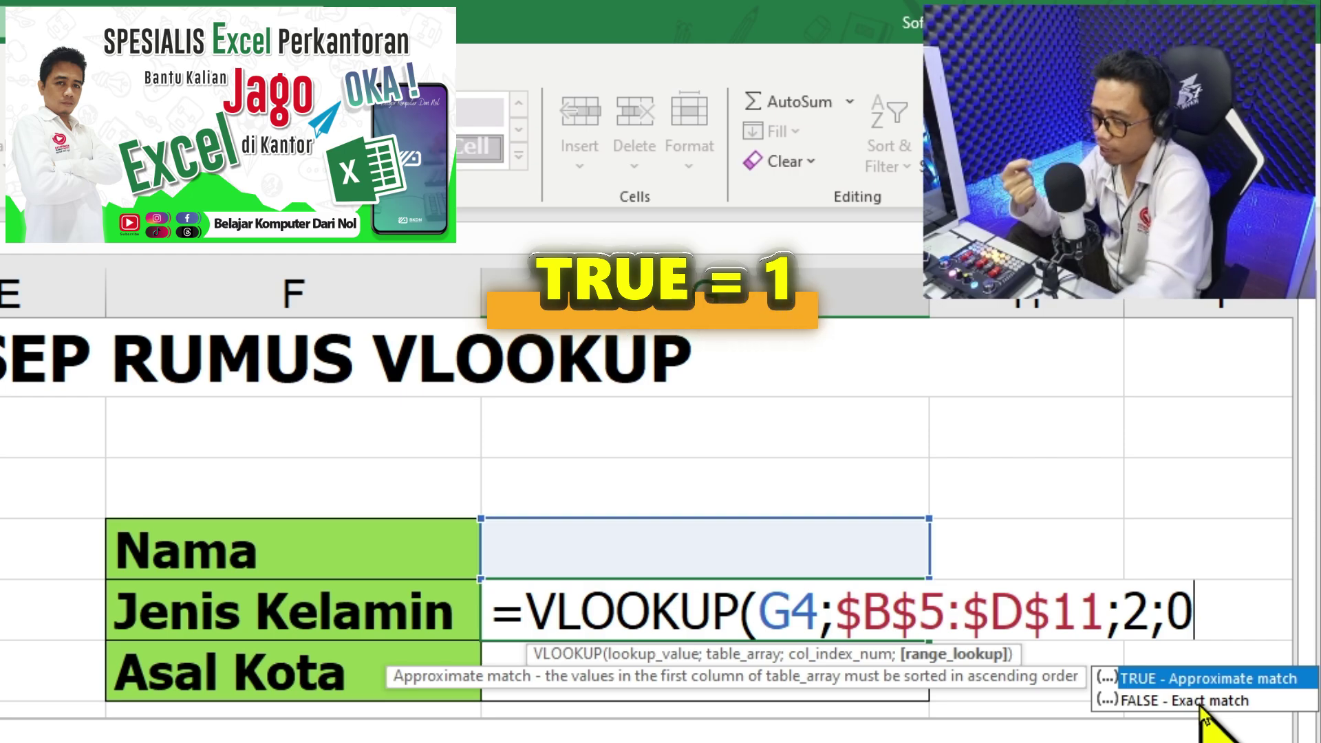
key("BackSpace")
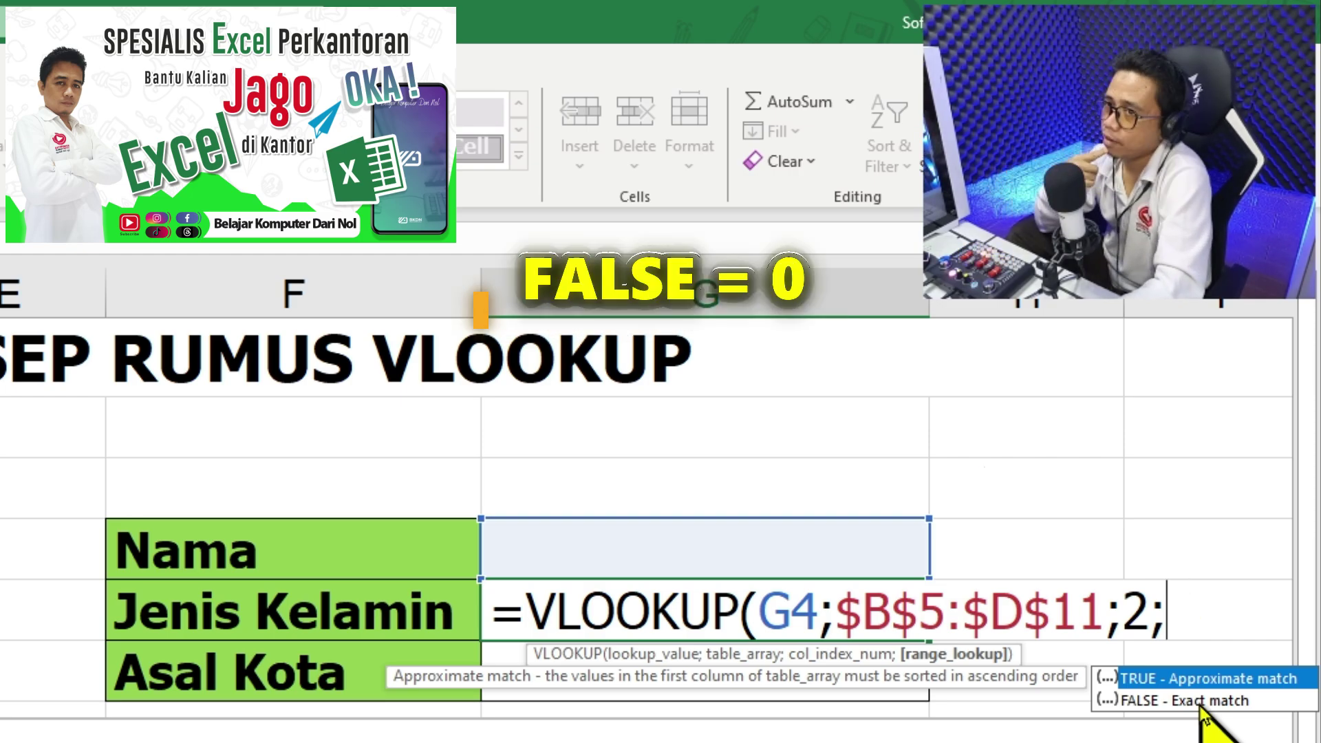
type("0")
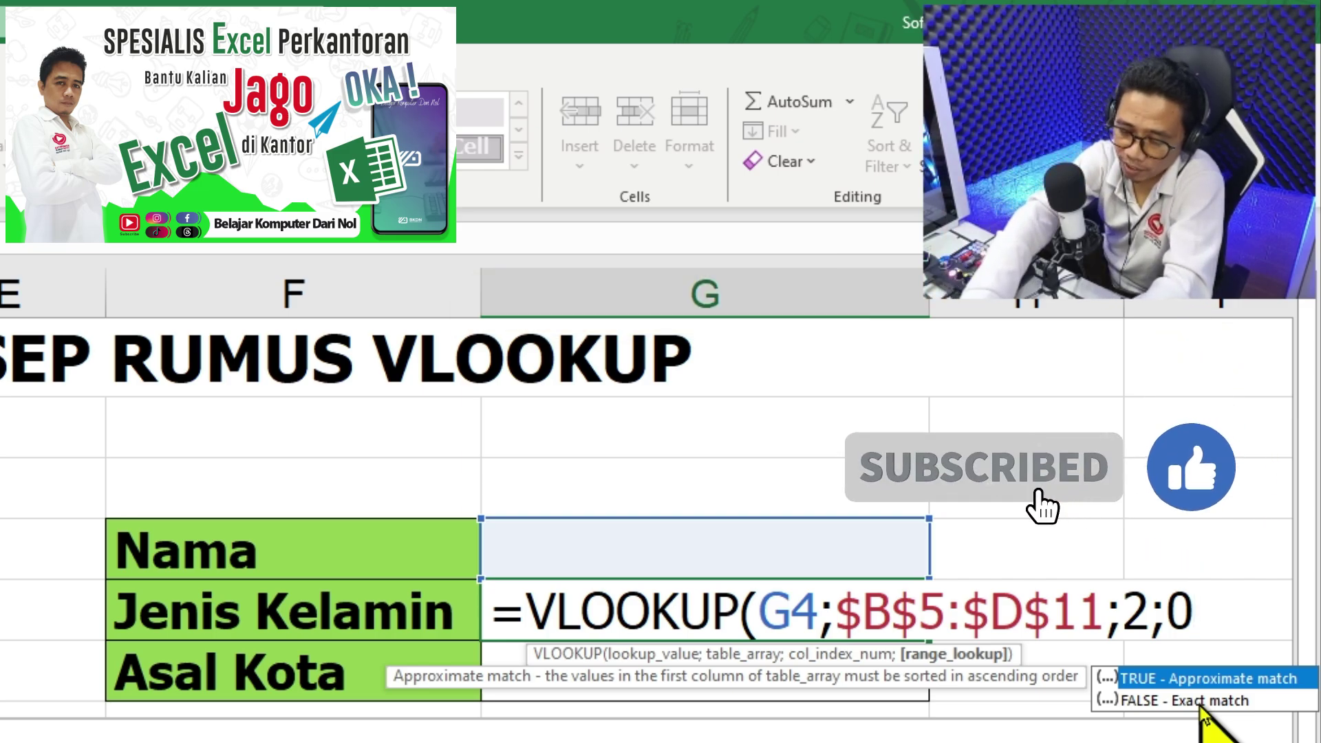
type(")")
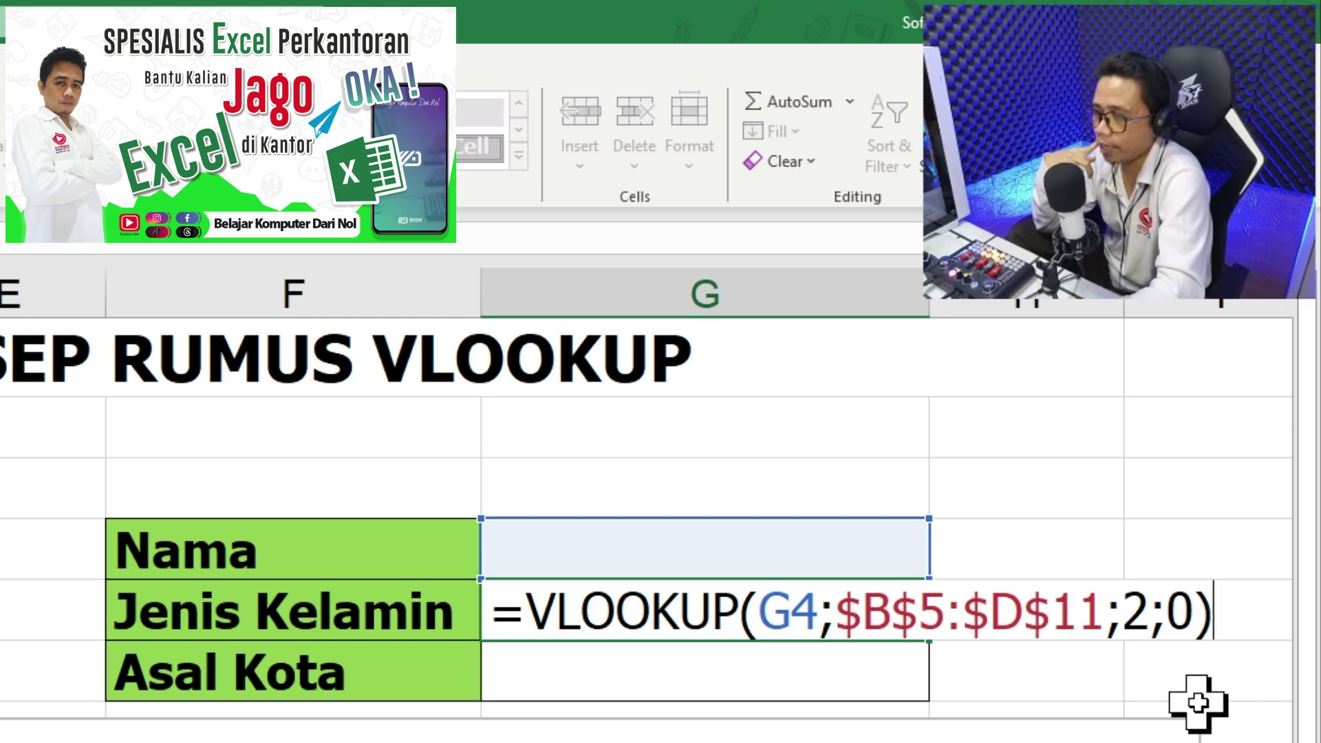
key("Return")
left_click(819, 604)
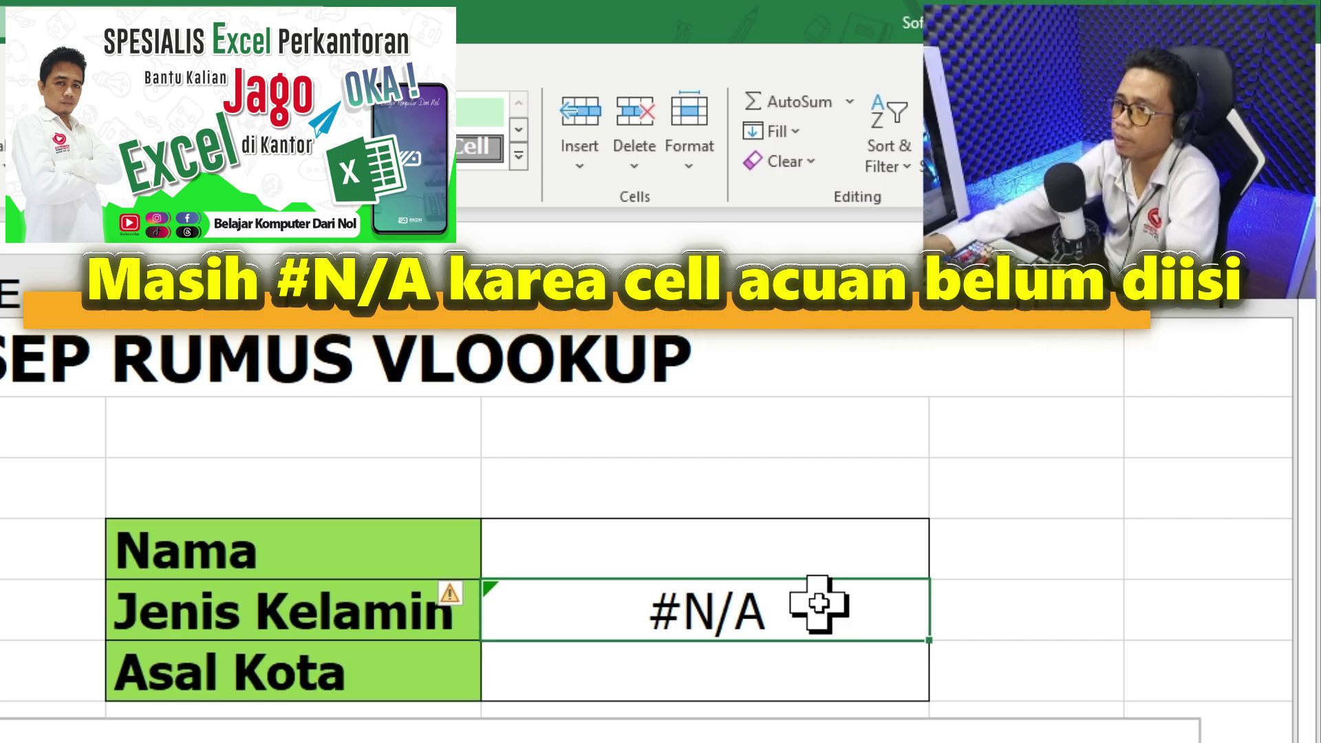
left_click(599, 546)
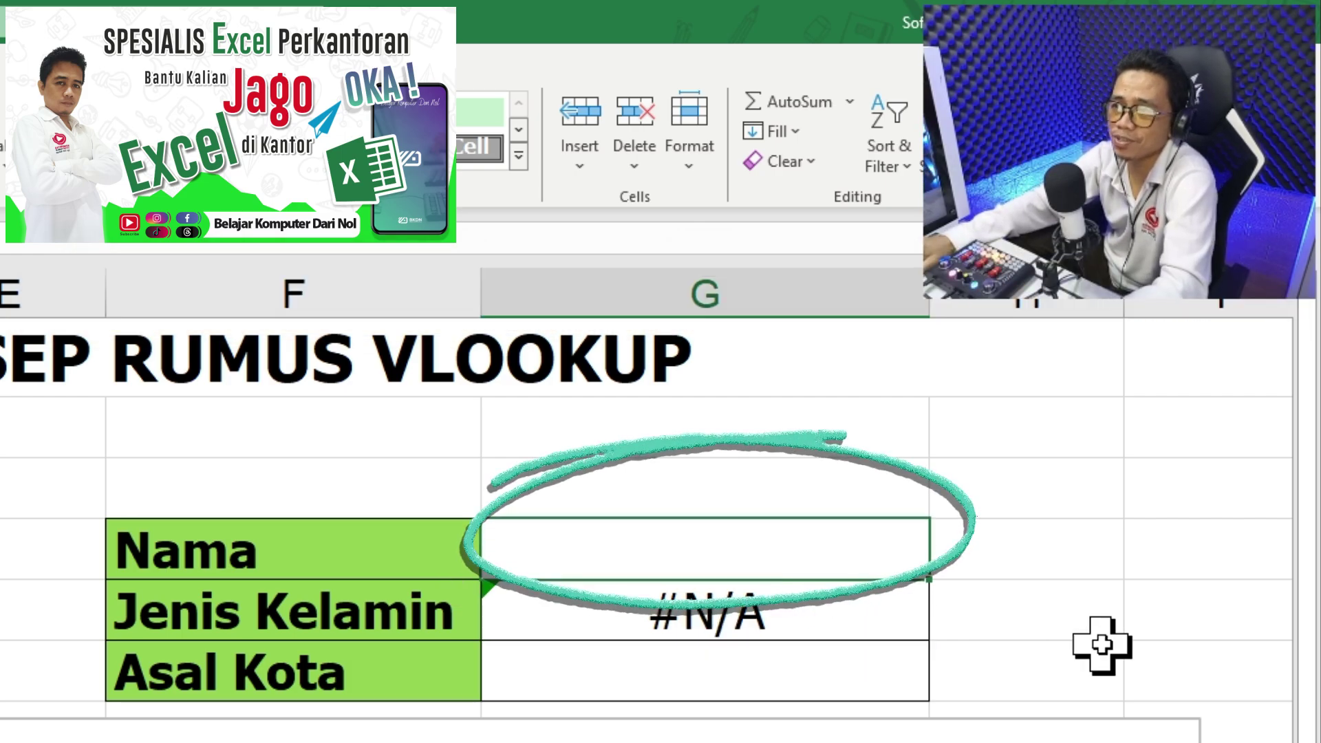
left_click(810, 620)
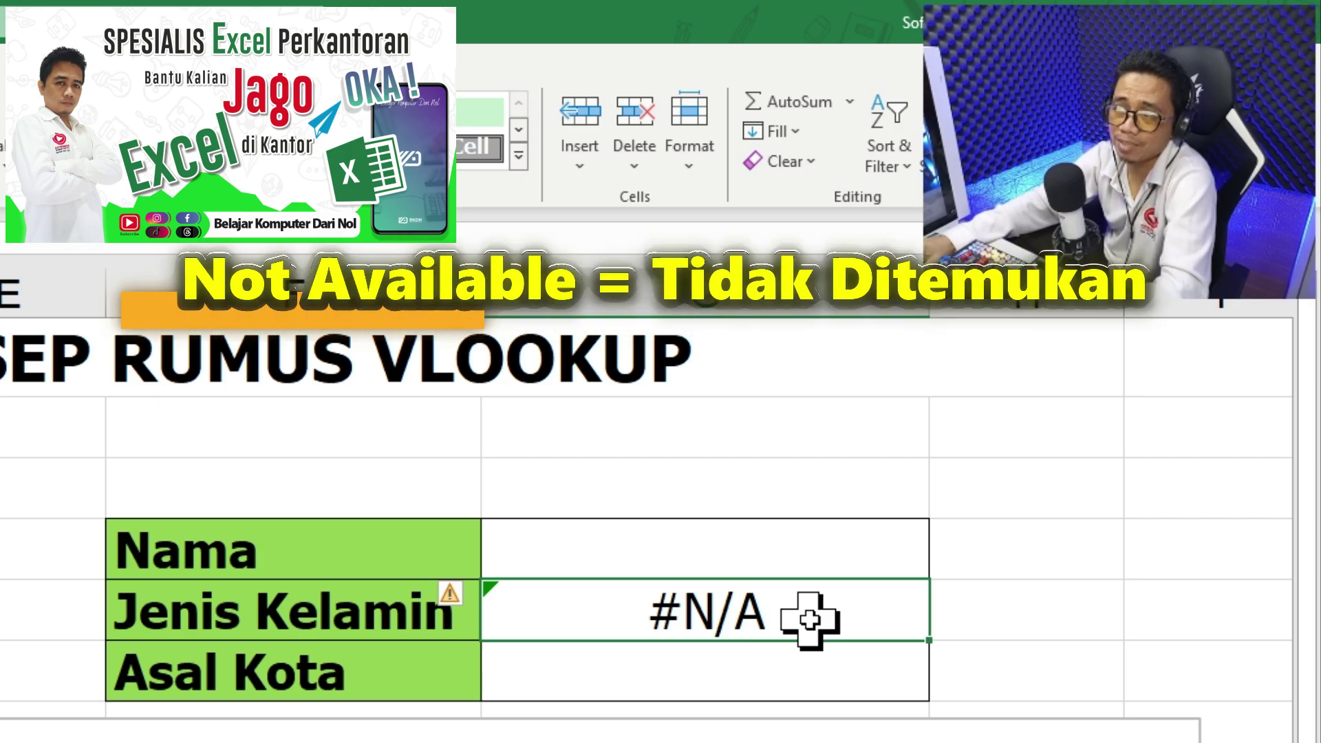
left_click(643, 561)
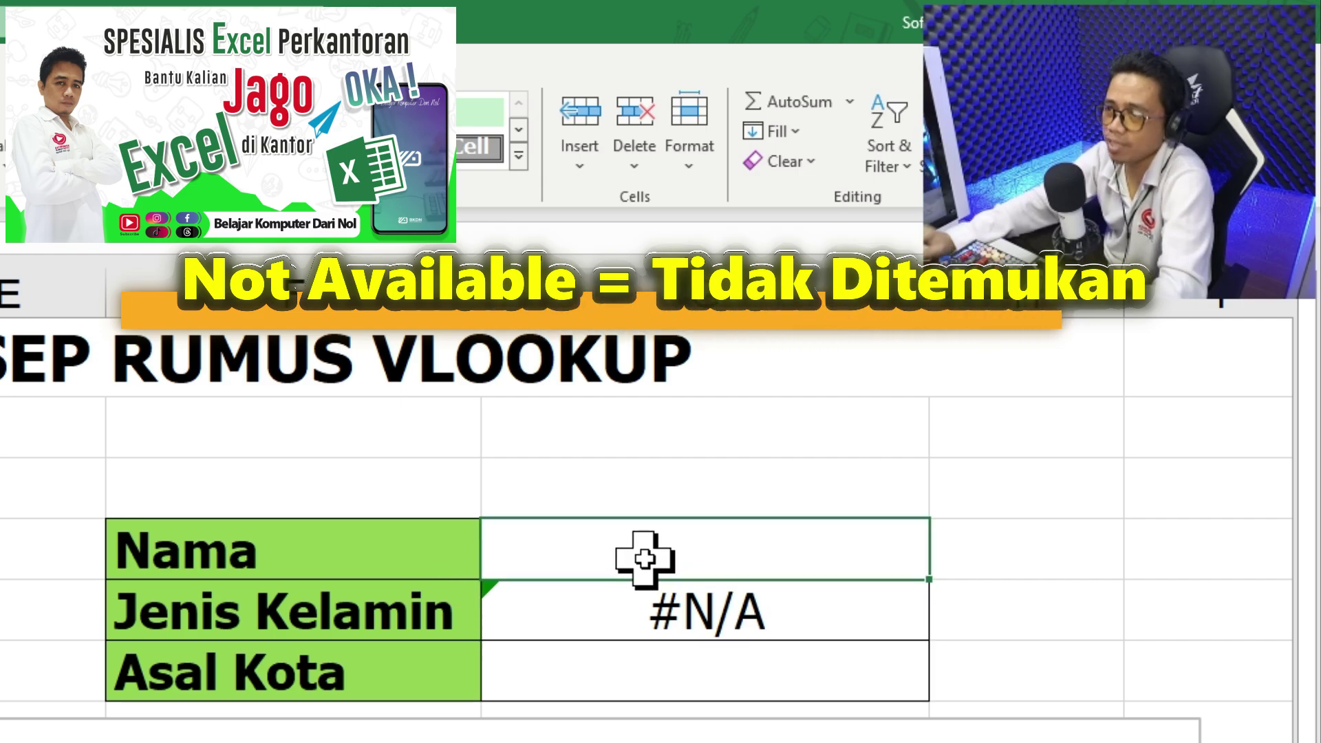
left_click(707, 625)
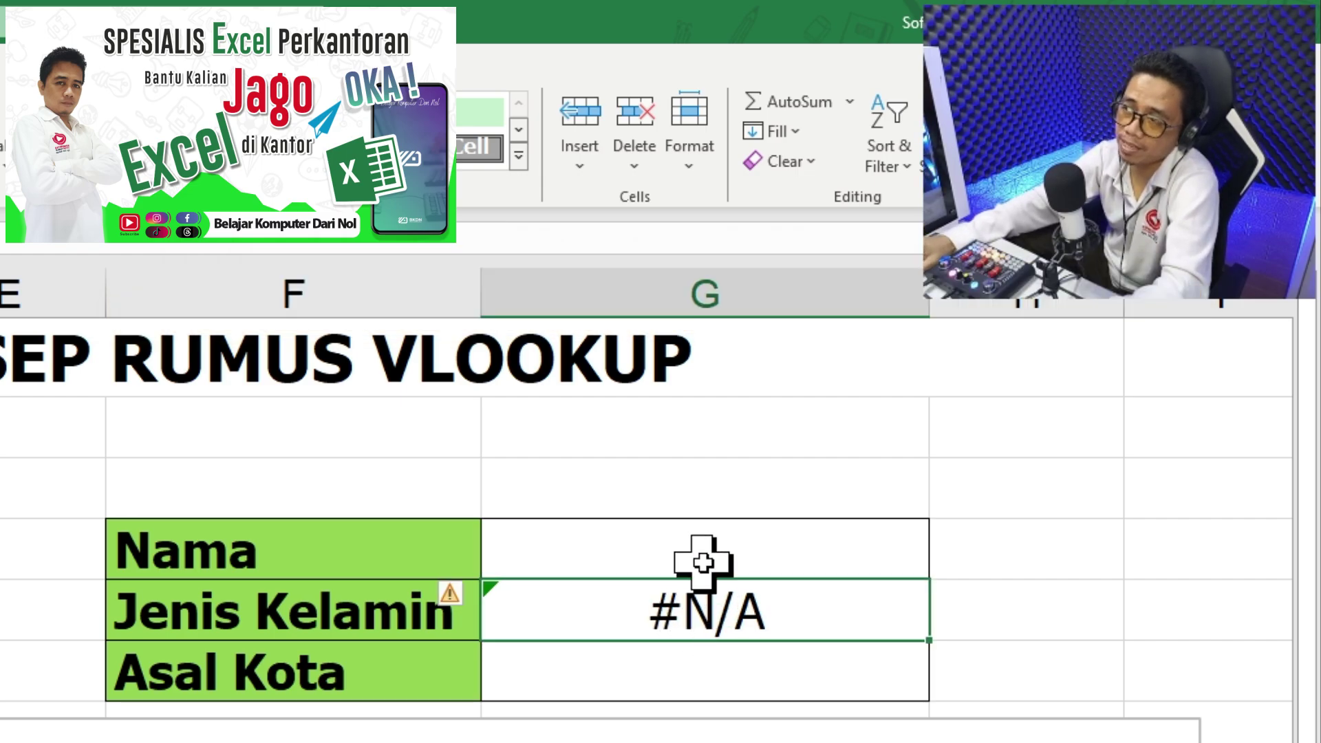
left_click(702, 562)
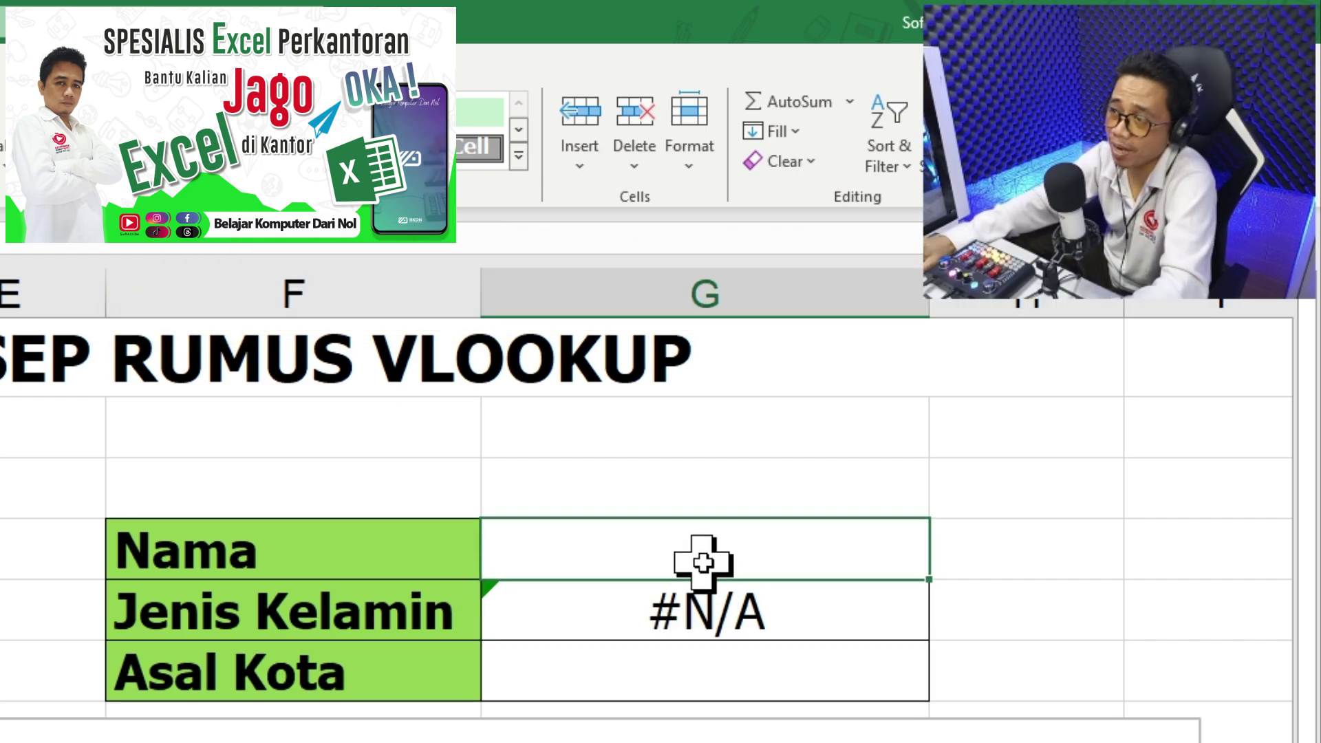
left_click(696, 609)
left_click(642, 555)
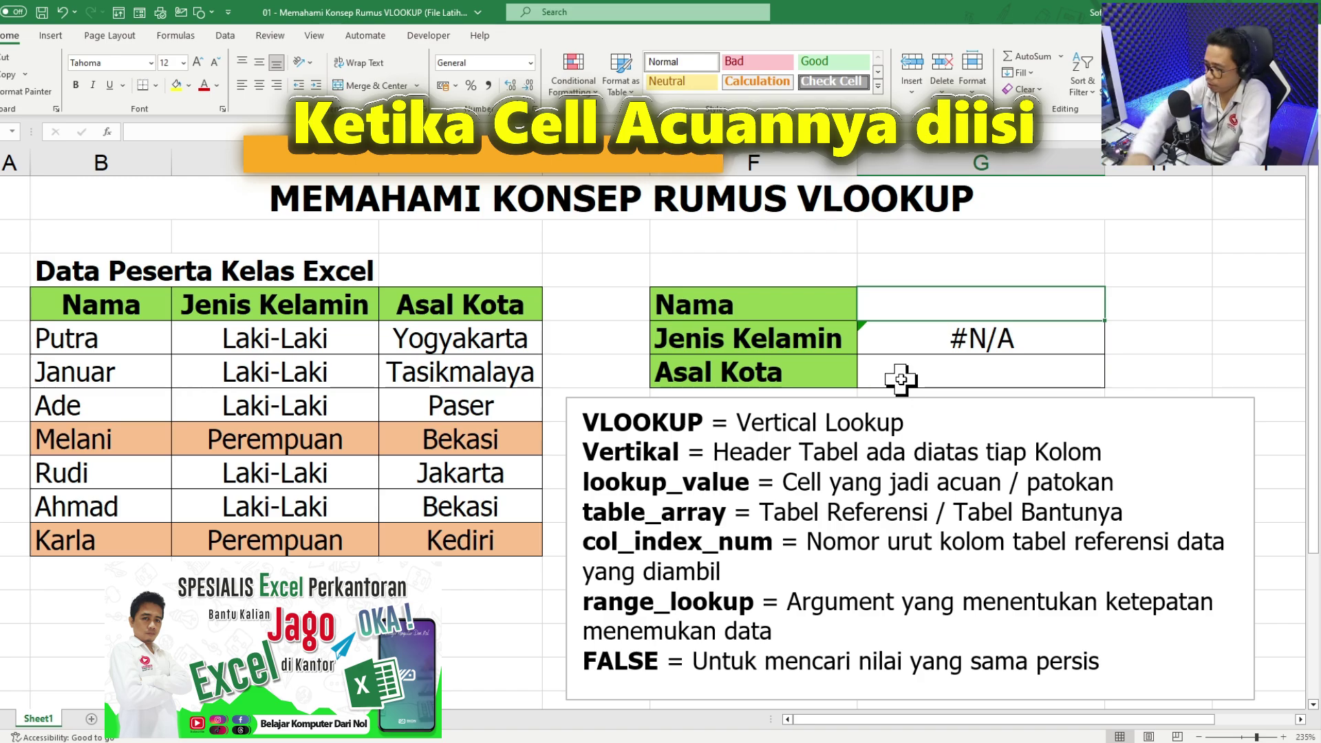
Step: Enter Rudi in G4 and compare the lookup with Rudi's gender in the table
type("R")
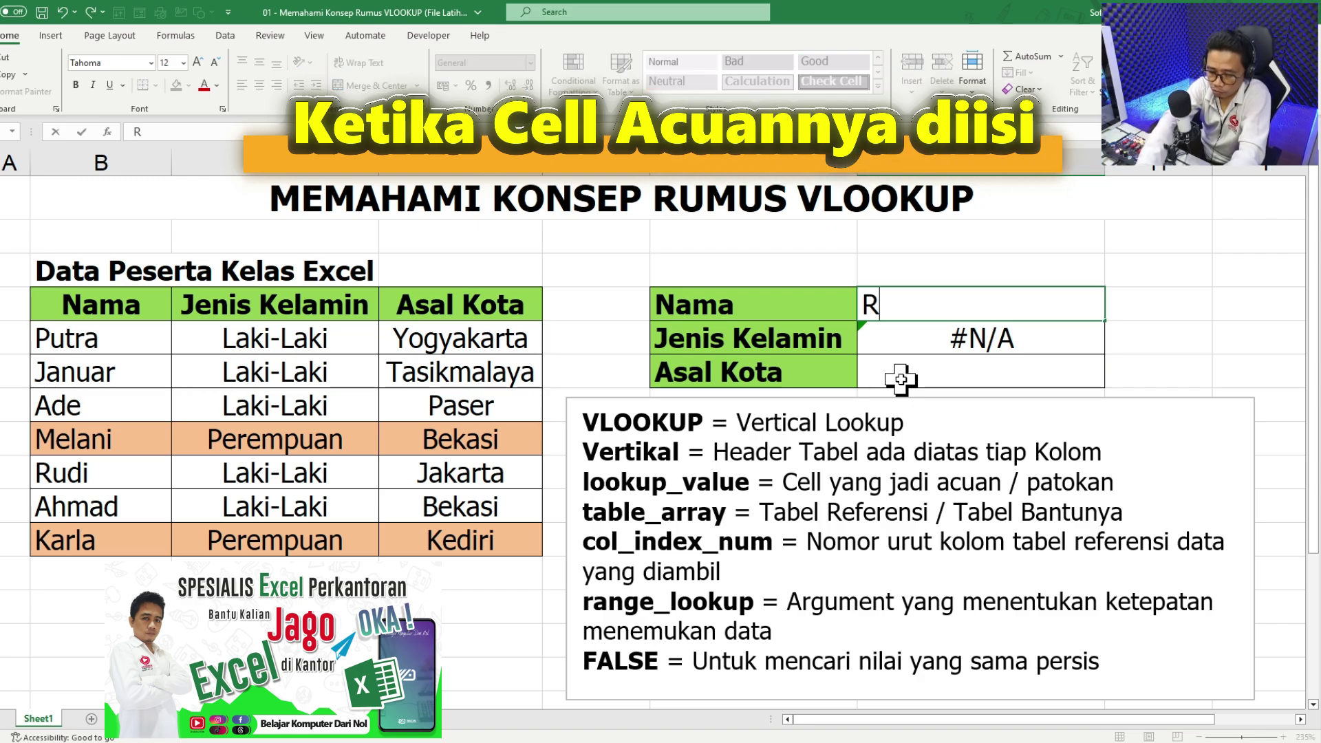
type("udi")
key("Return")
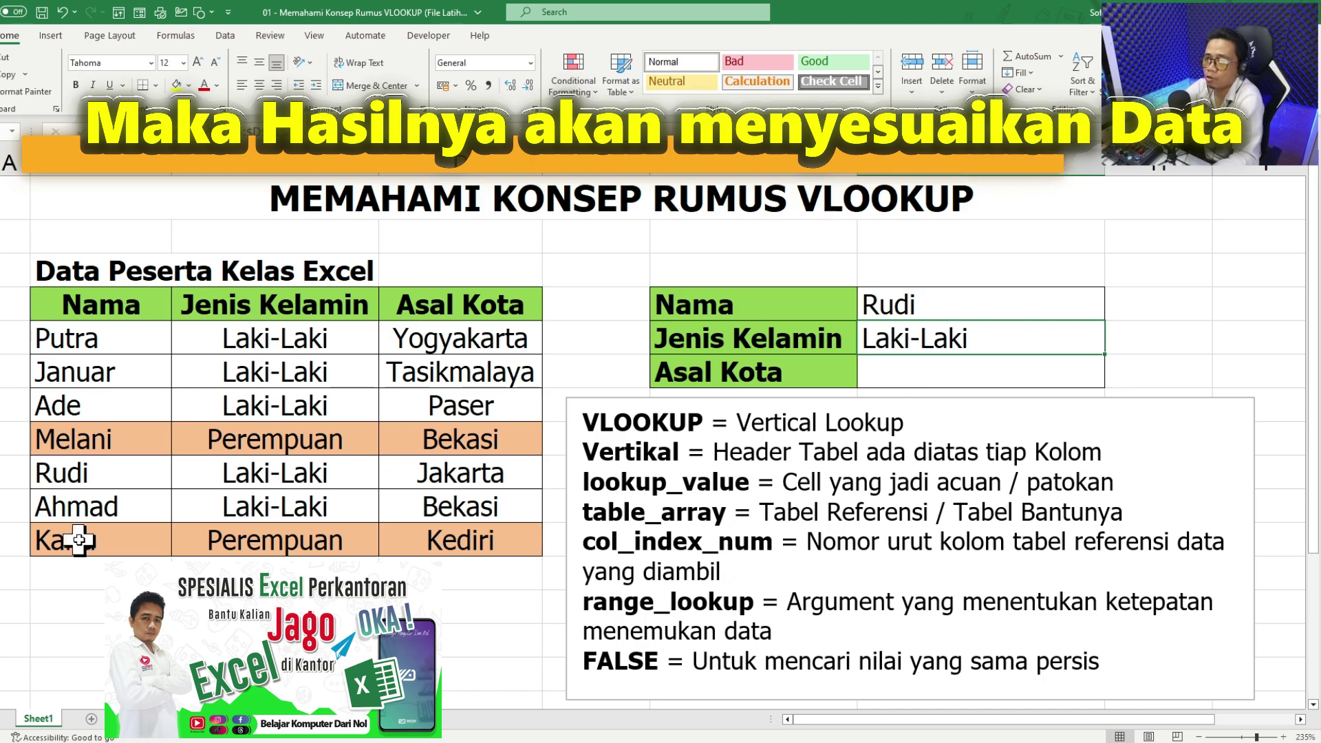
left_click(62, 474)
left_click(301, 473)
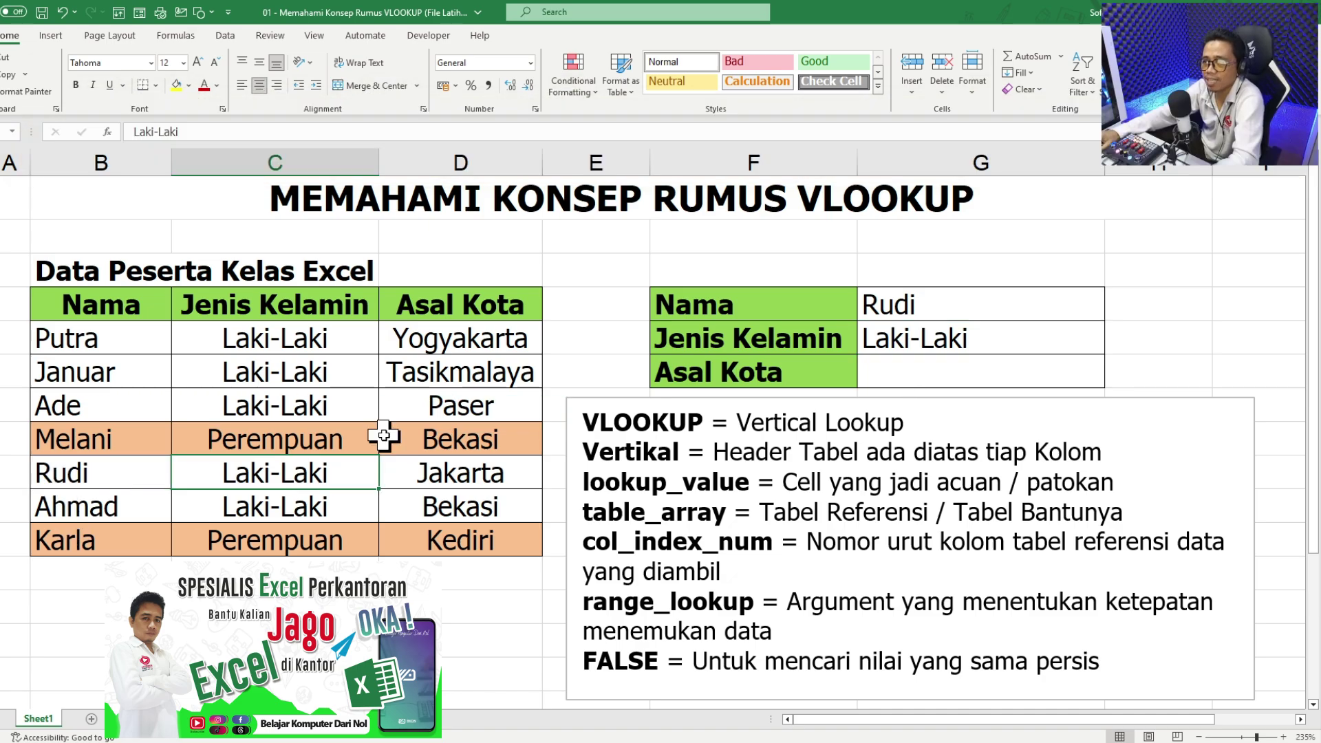
Step: Change G4 to Karla so G5 returns Perempuan, and highlight the table B5:D11
left_click(923, 302)
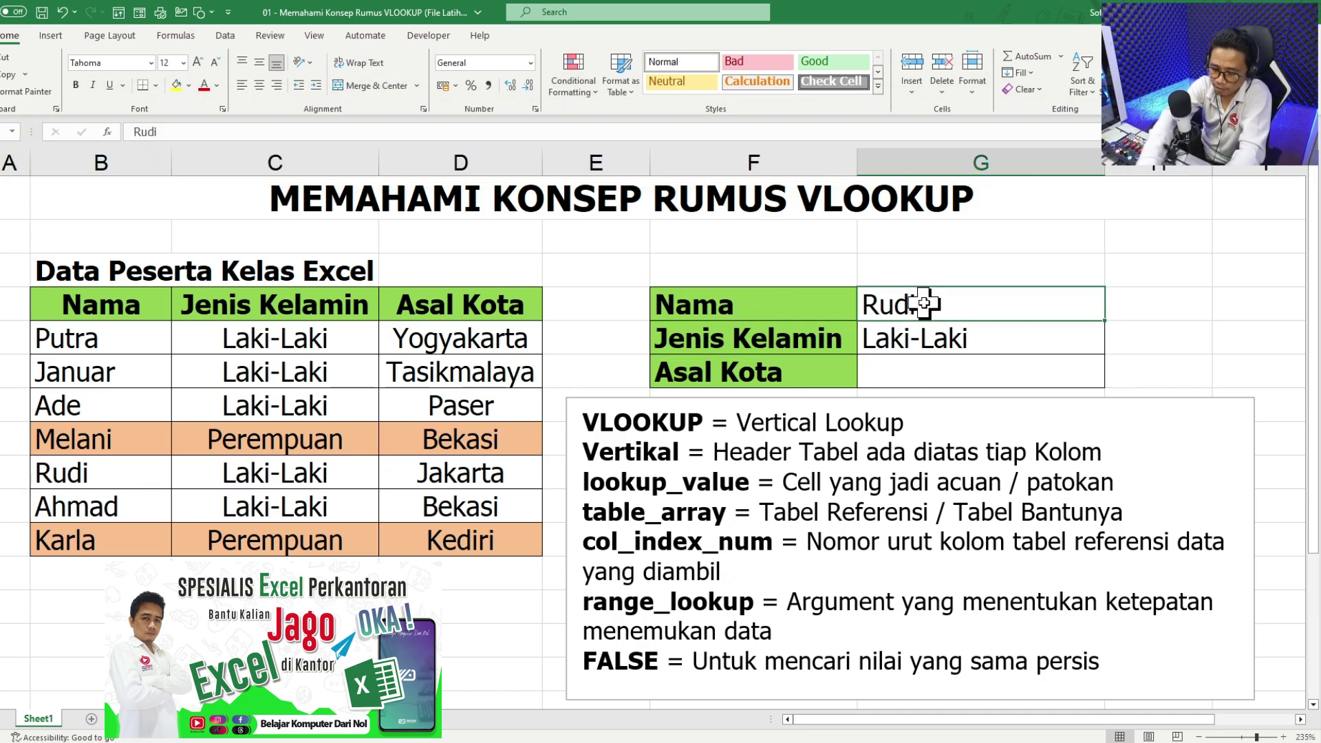
type("Karla")
key("Return")
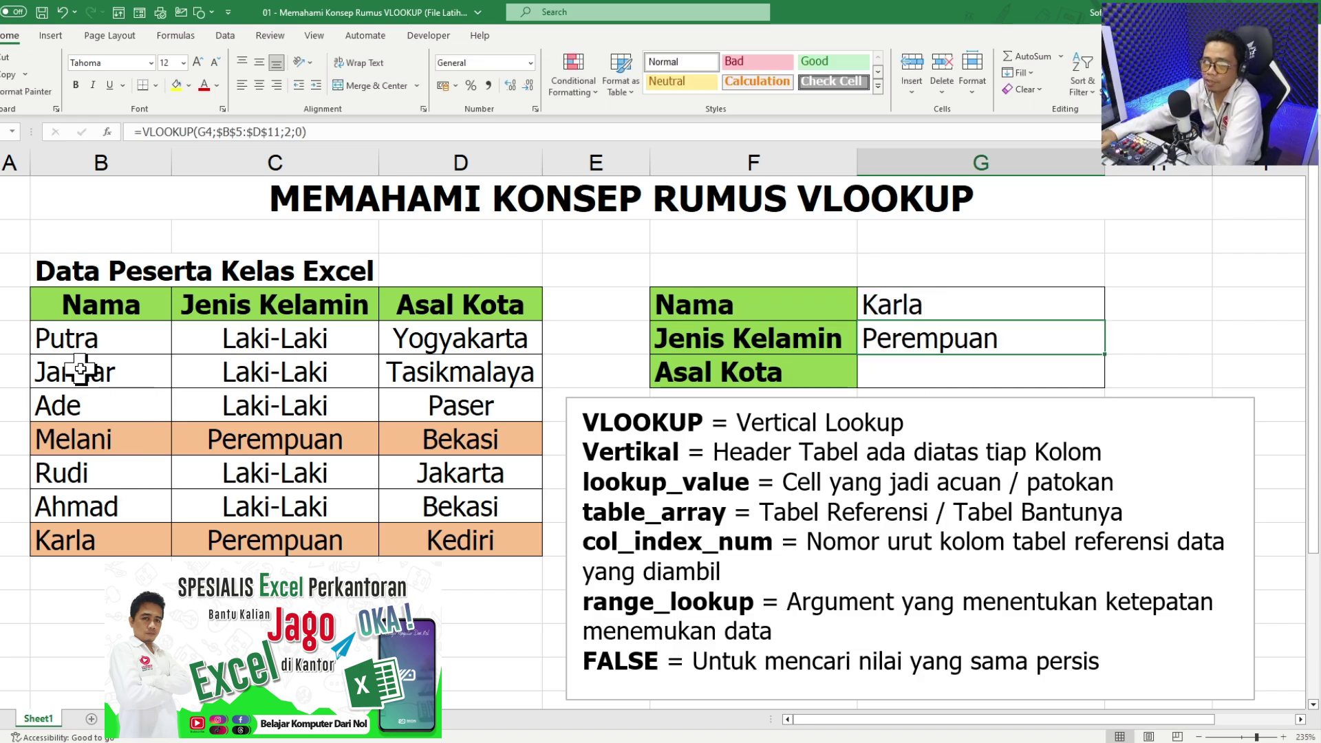
mouse_move(52, 336)
left_mouse_down()
mouse_move(501, 332)
mouse_move(484, 544)
left_mouse_up()
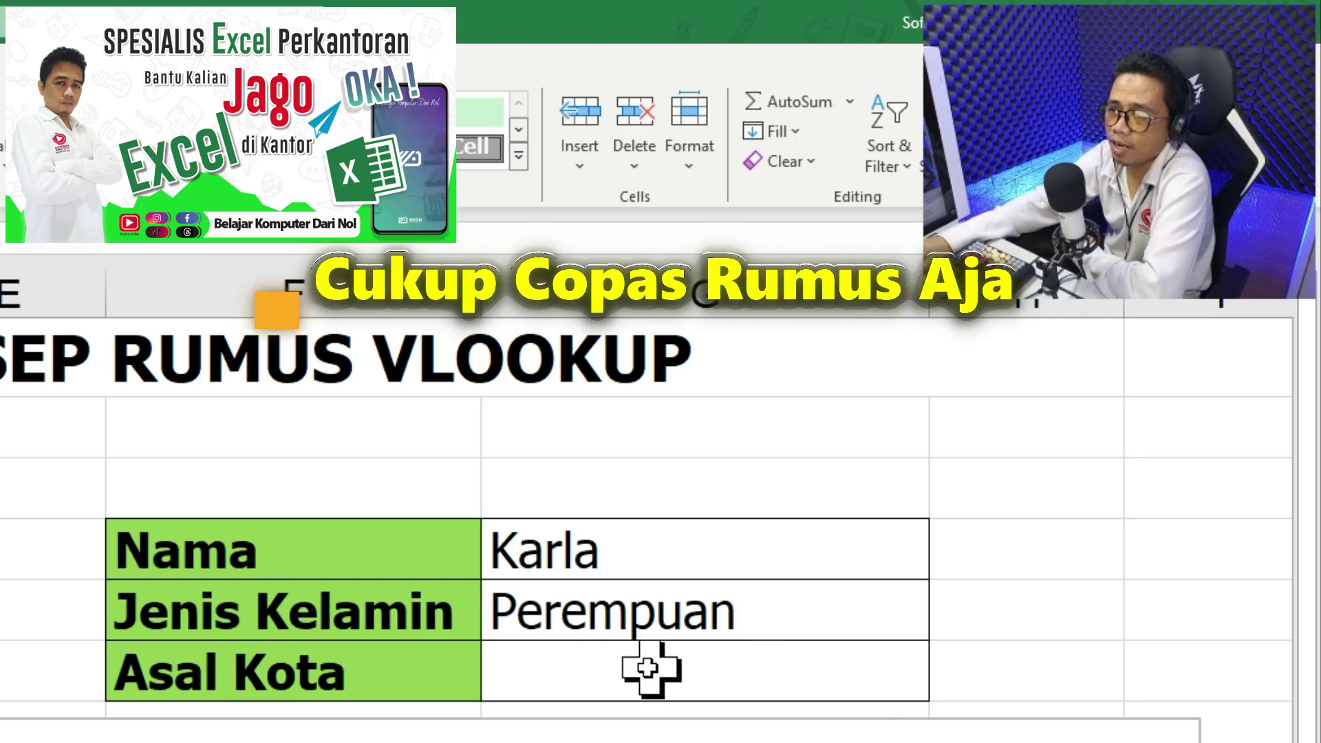
Step: Copy G5's formula into G6 as =VLOOKUP(G4;$B$5:$D$11;3;0), returning Kediri for Karla
left_click(932, 373)
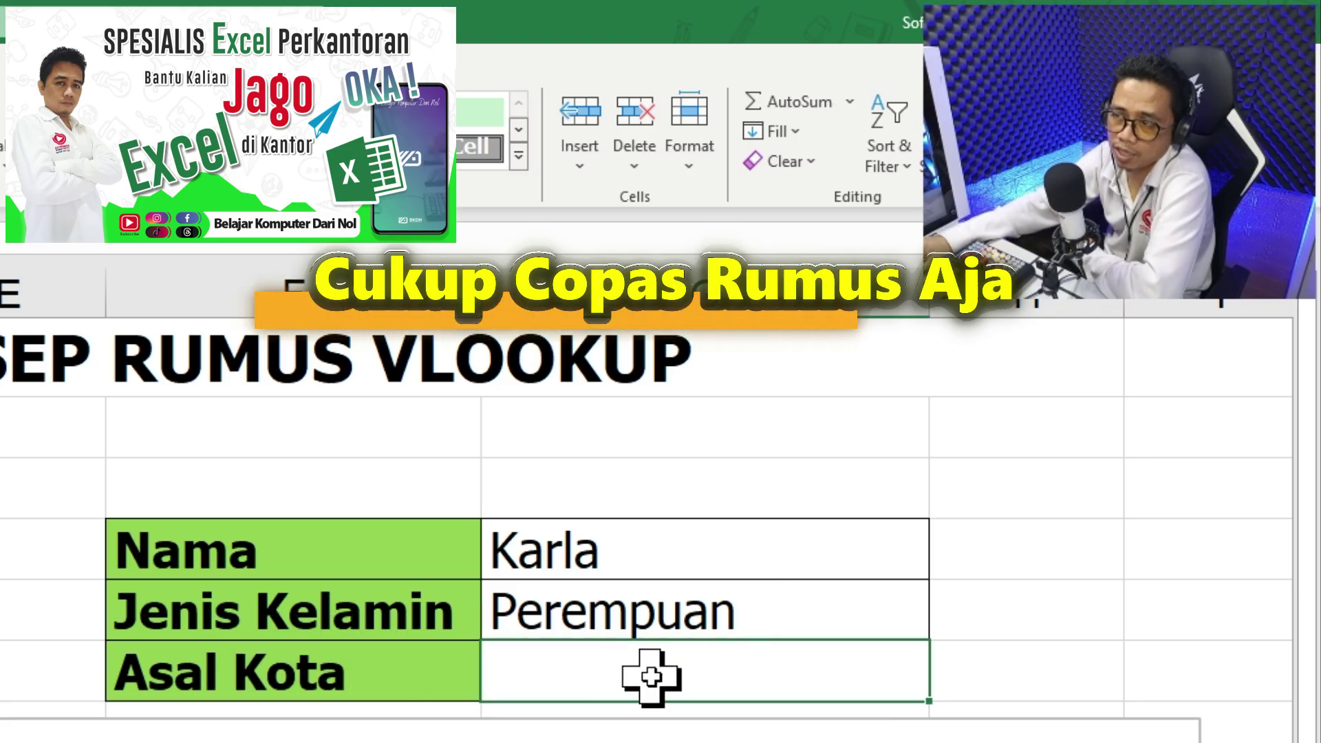
double_click(754, 611)
left_click_drag(1211, 611, 444, 623)
key("ctrl+c")
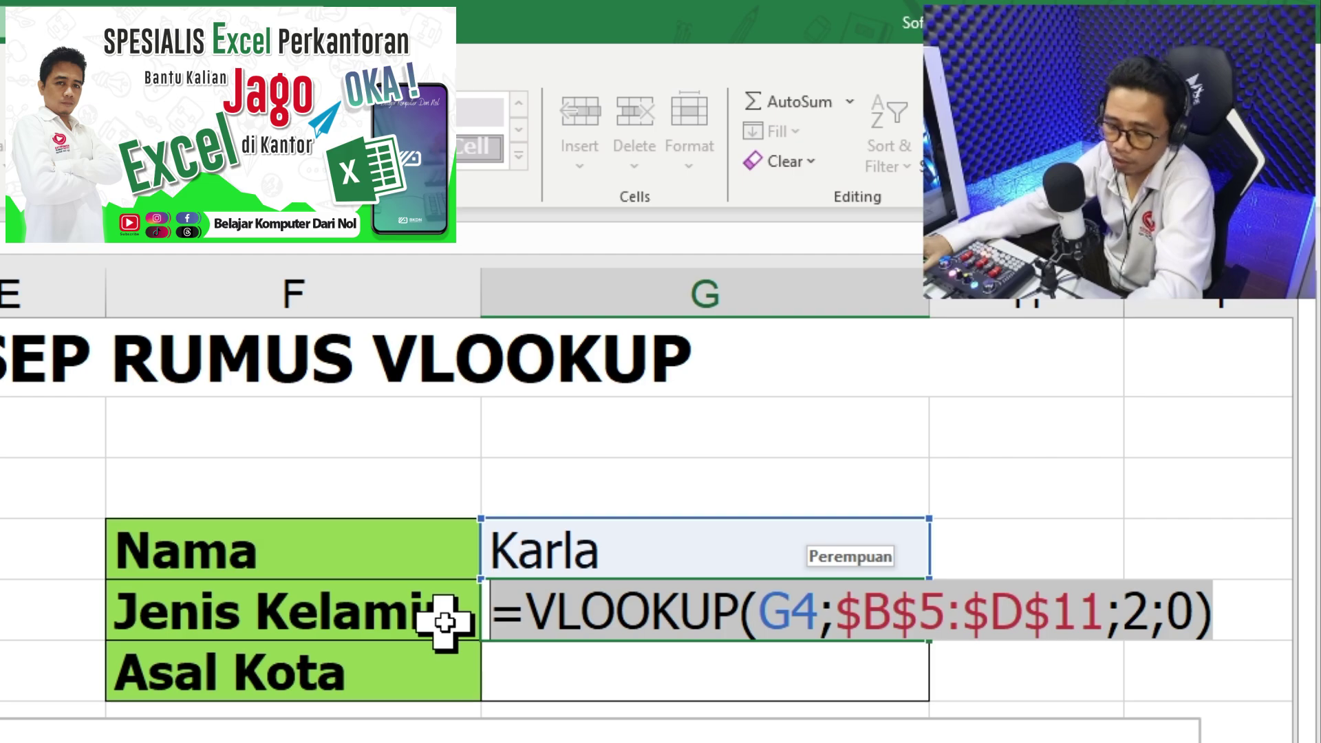
key("Return")
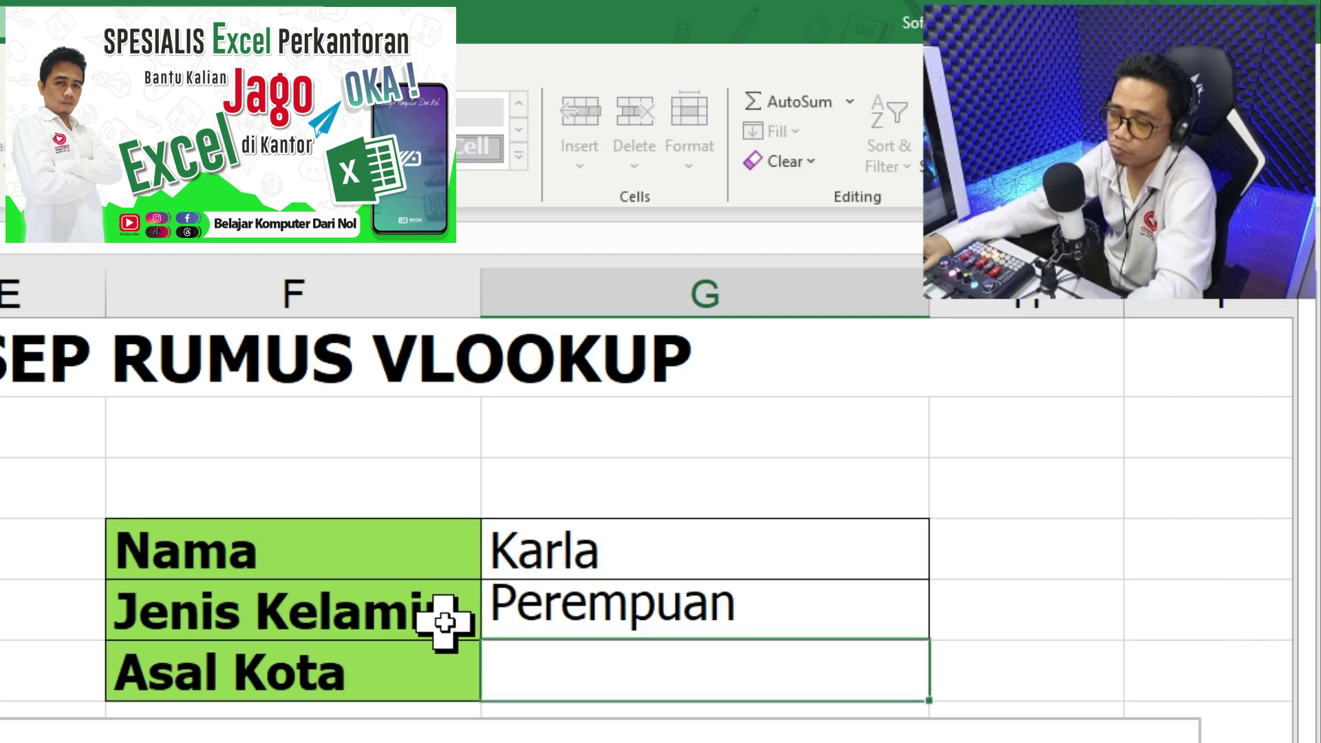
double_click(571, 678)
key("ctrl+v")
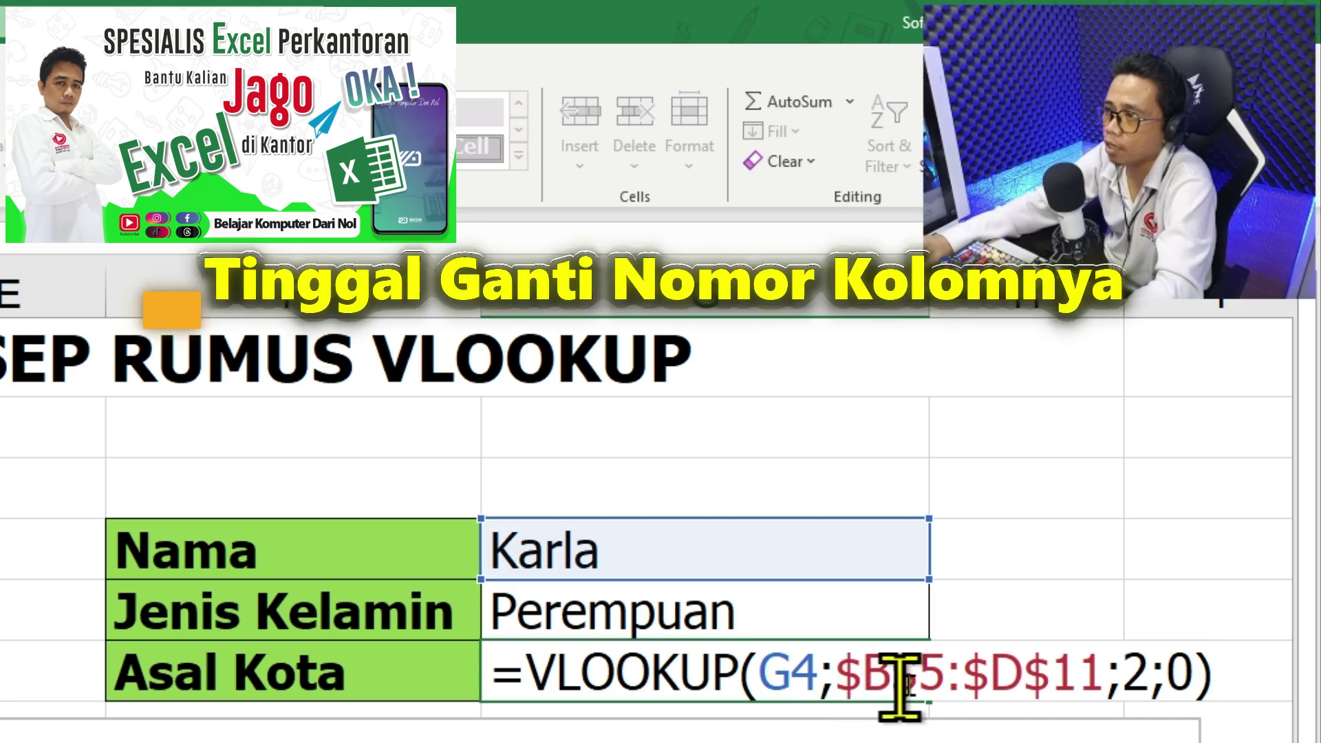
left_click(1149, 680)
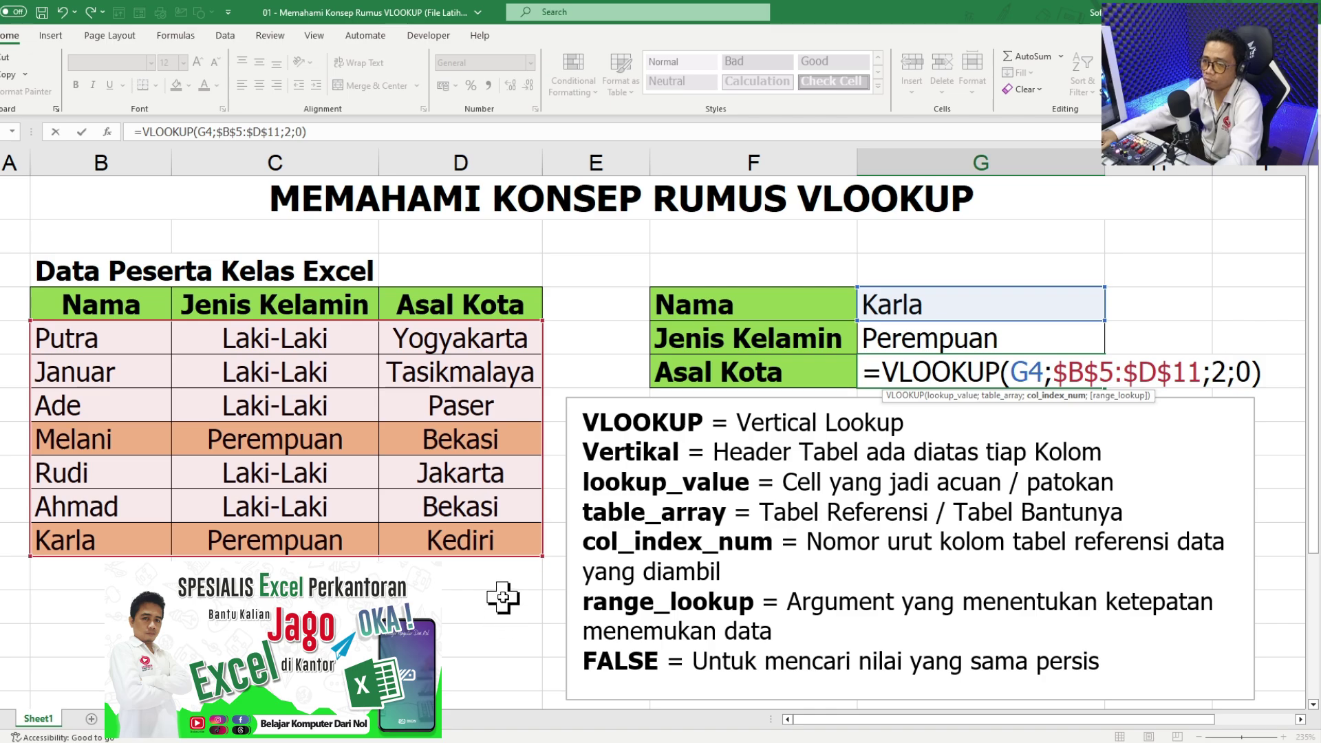
key("BackSpace")
type("3")
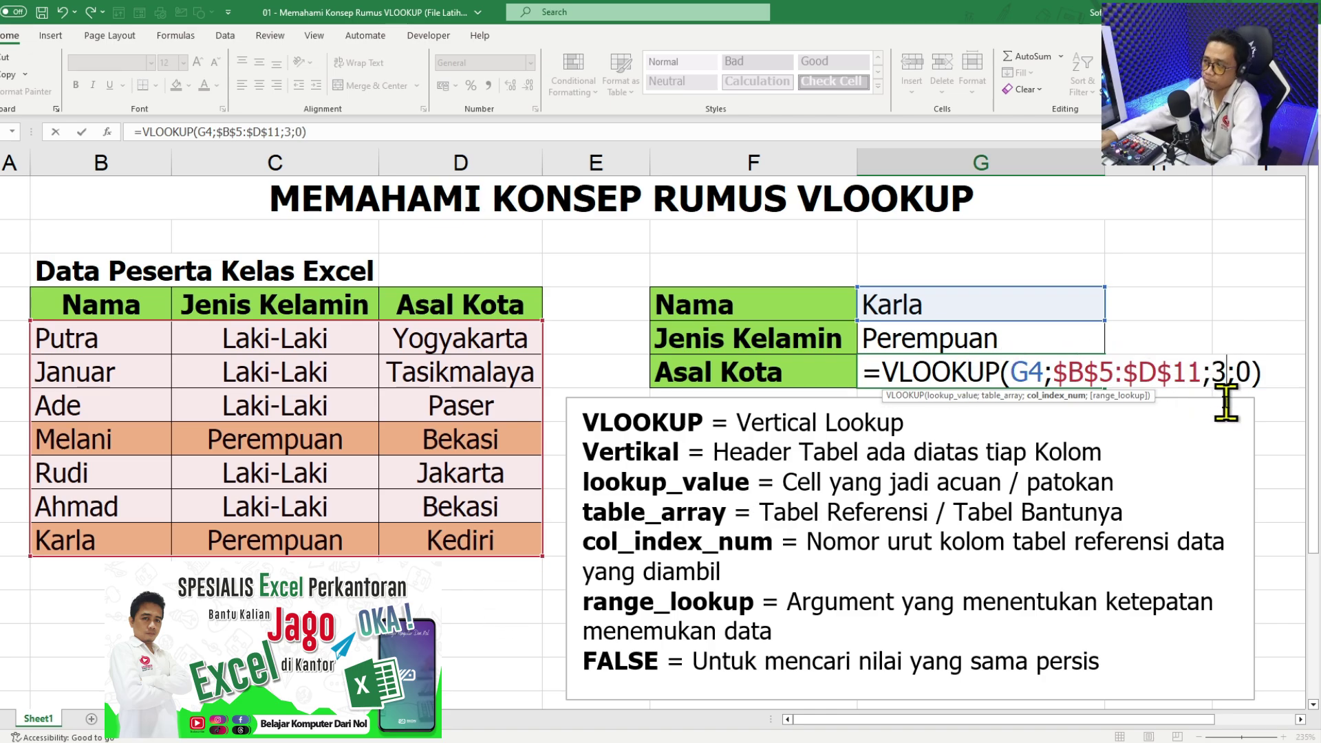
key("Return")
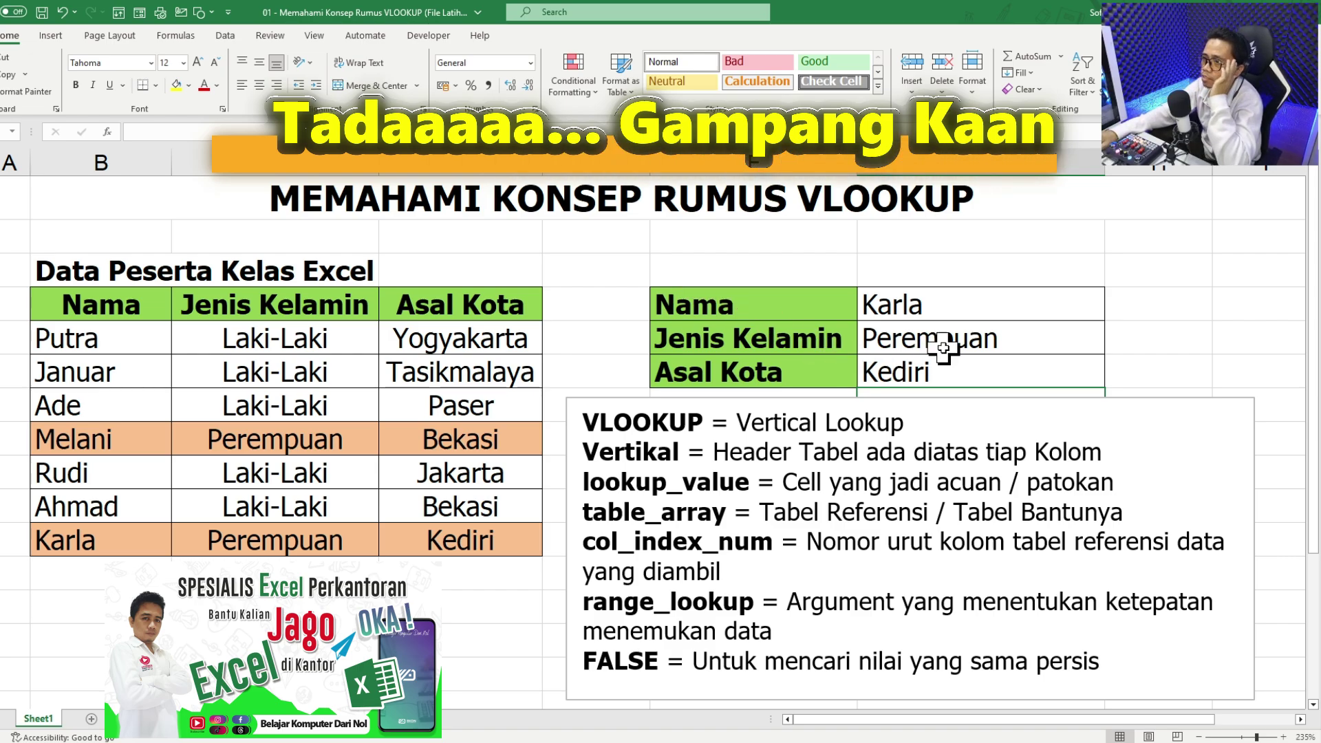
Step: Check that G5 and G6 (Perempuan, Kediri) match Karla's row in the table
left_click(943, 347)
left_click(937, 372)
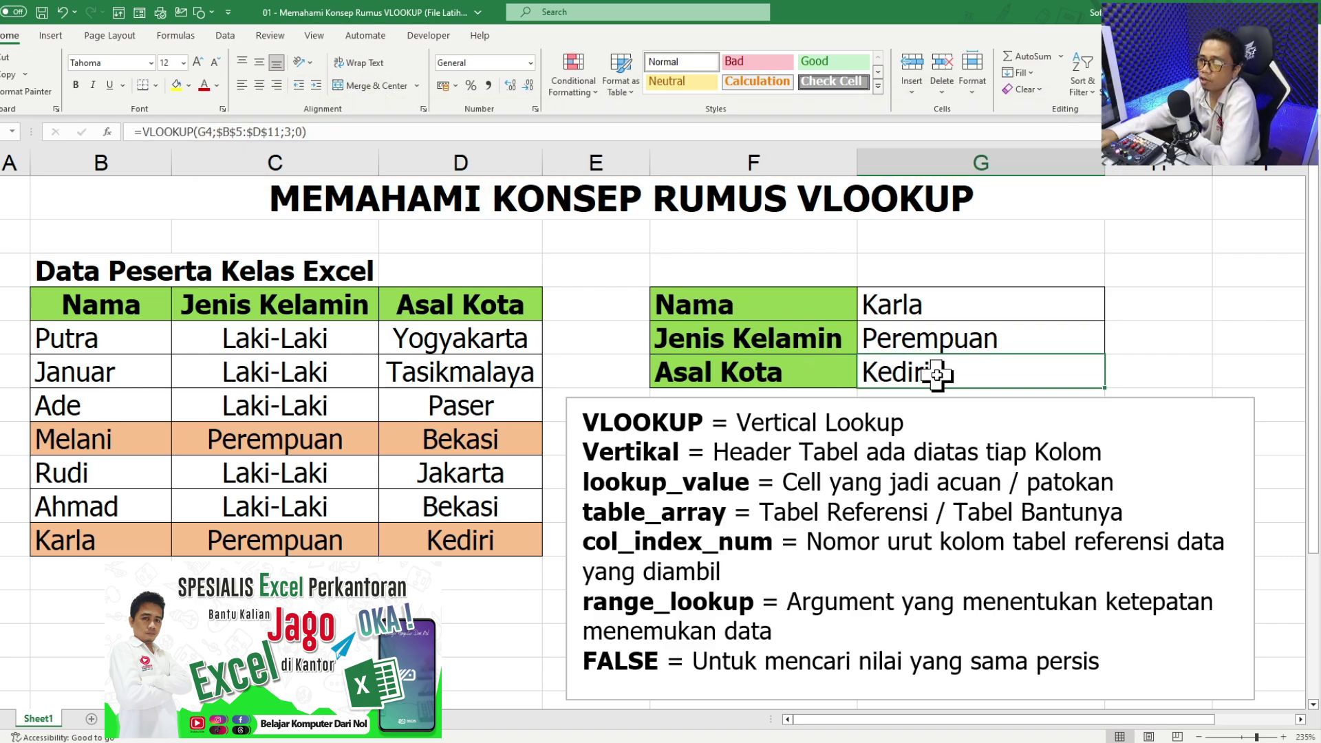
left_click(489, 536)
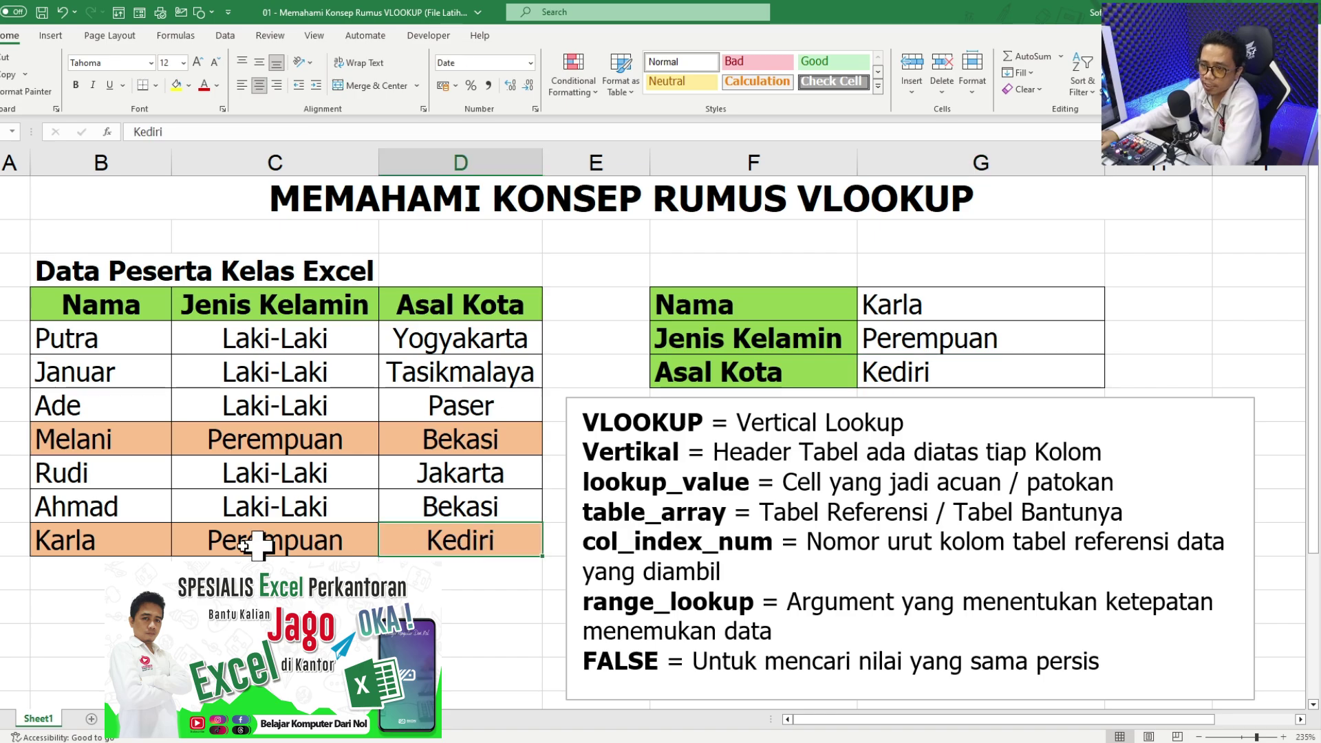
left_click(265, 543)
Step: Change G4 to Ade and confirm Laki-Laki and Paser against Ade's table row
left_click(940, 307)
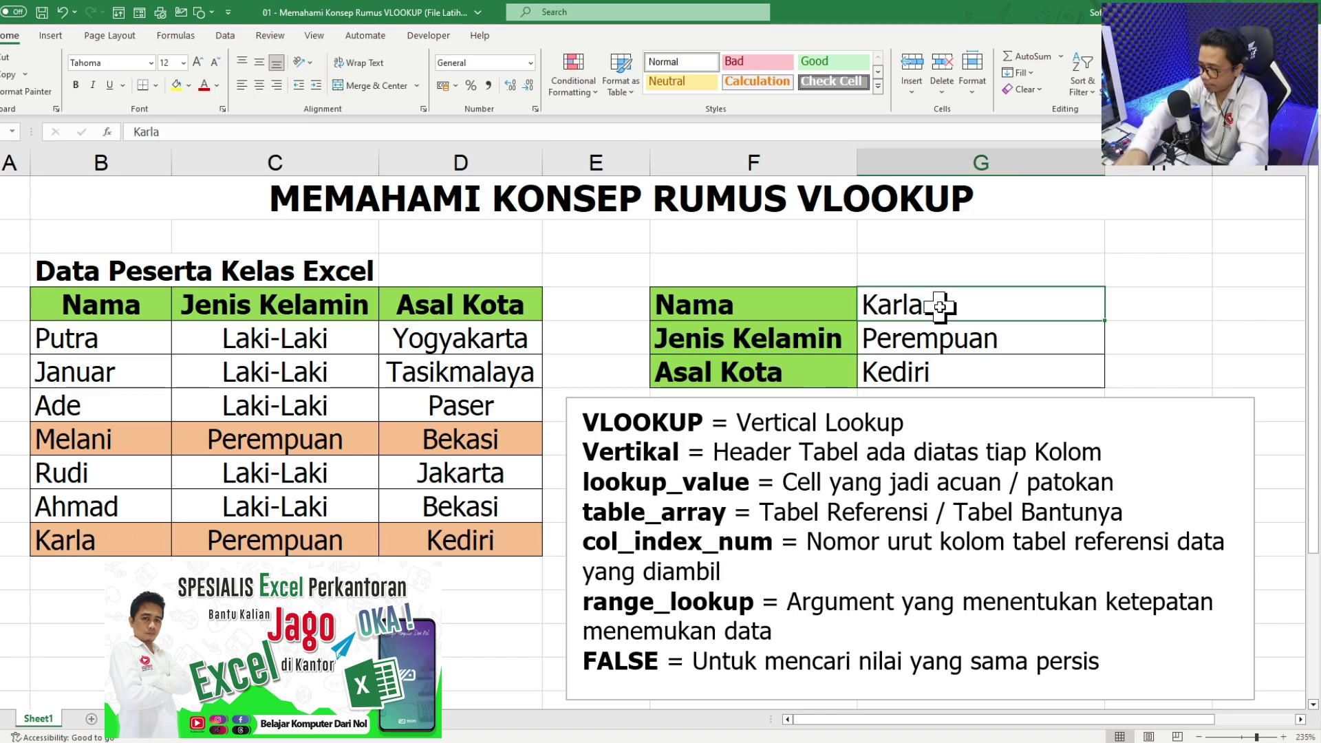
type("Ade")
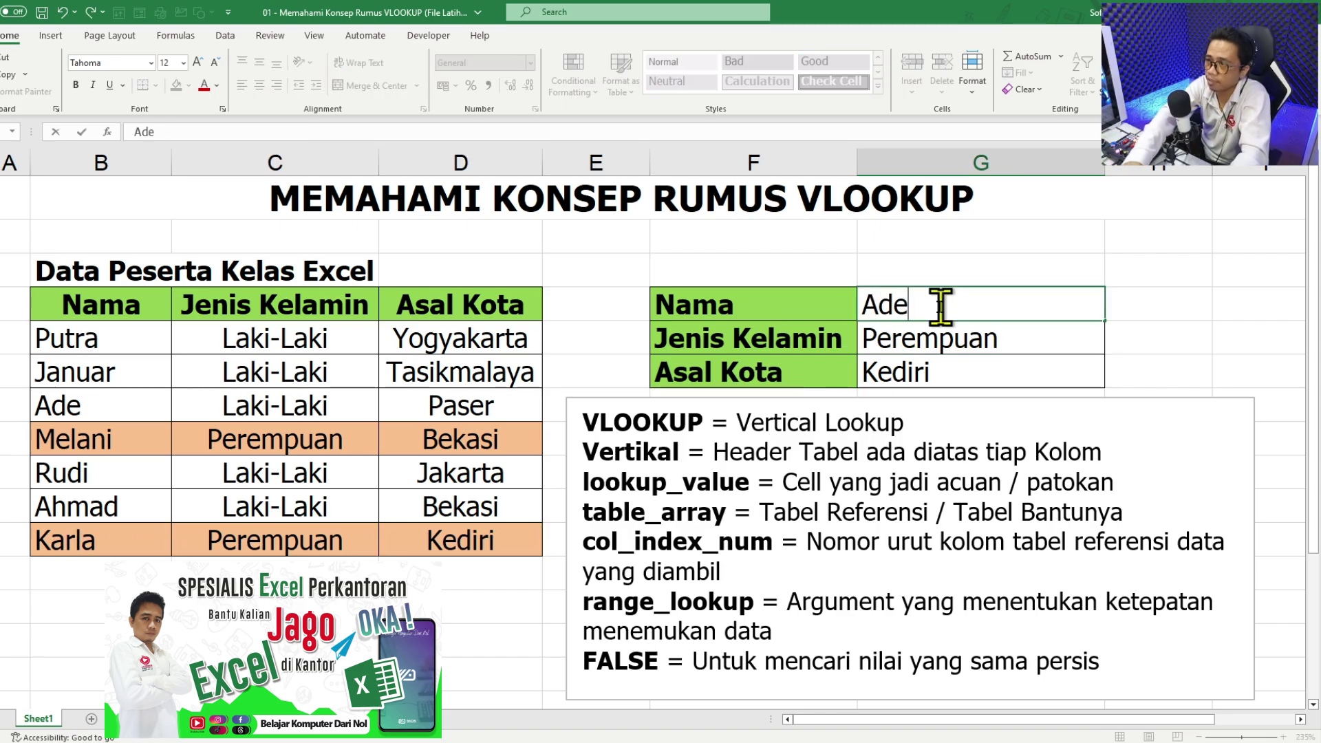
key("Return")
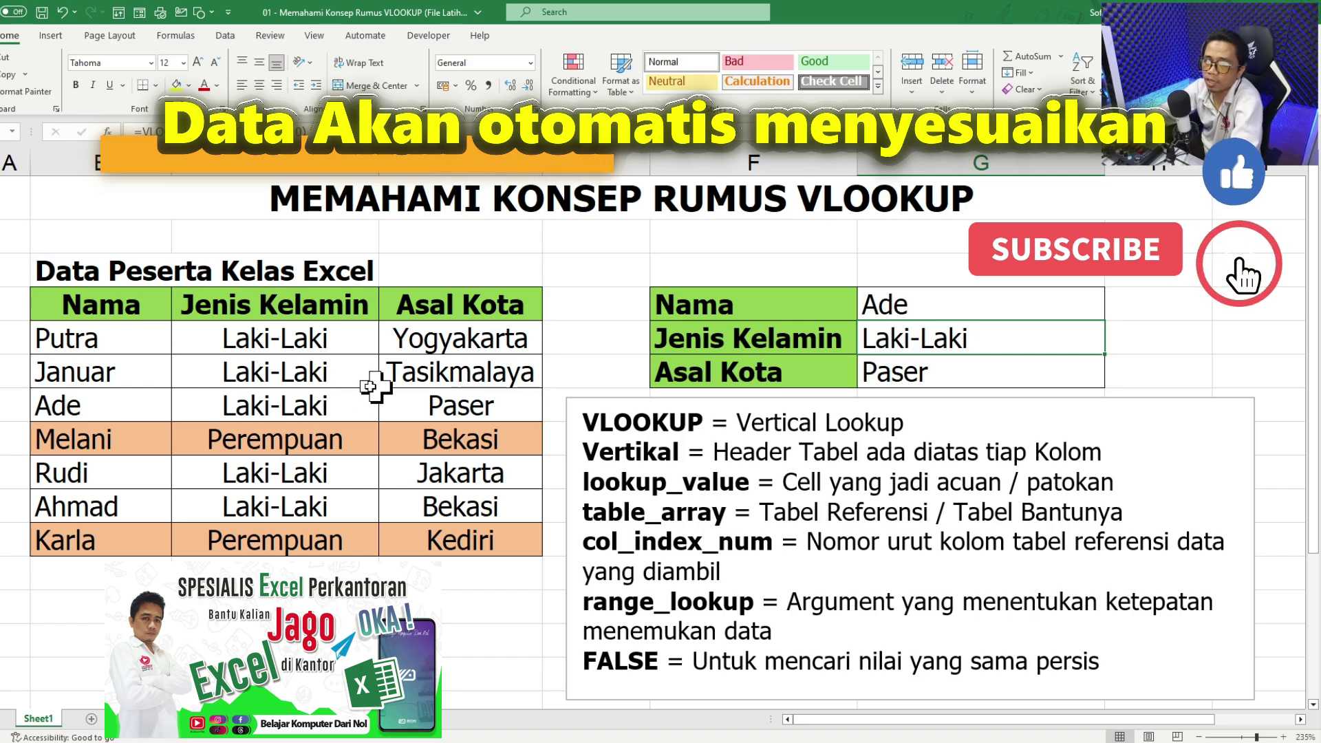
left_click_drag(118, 408, 249, 407)
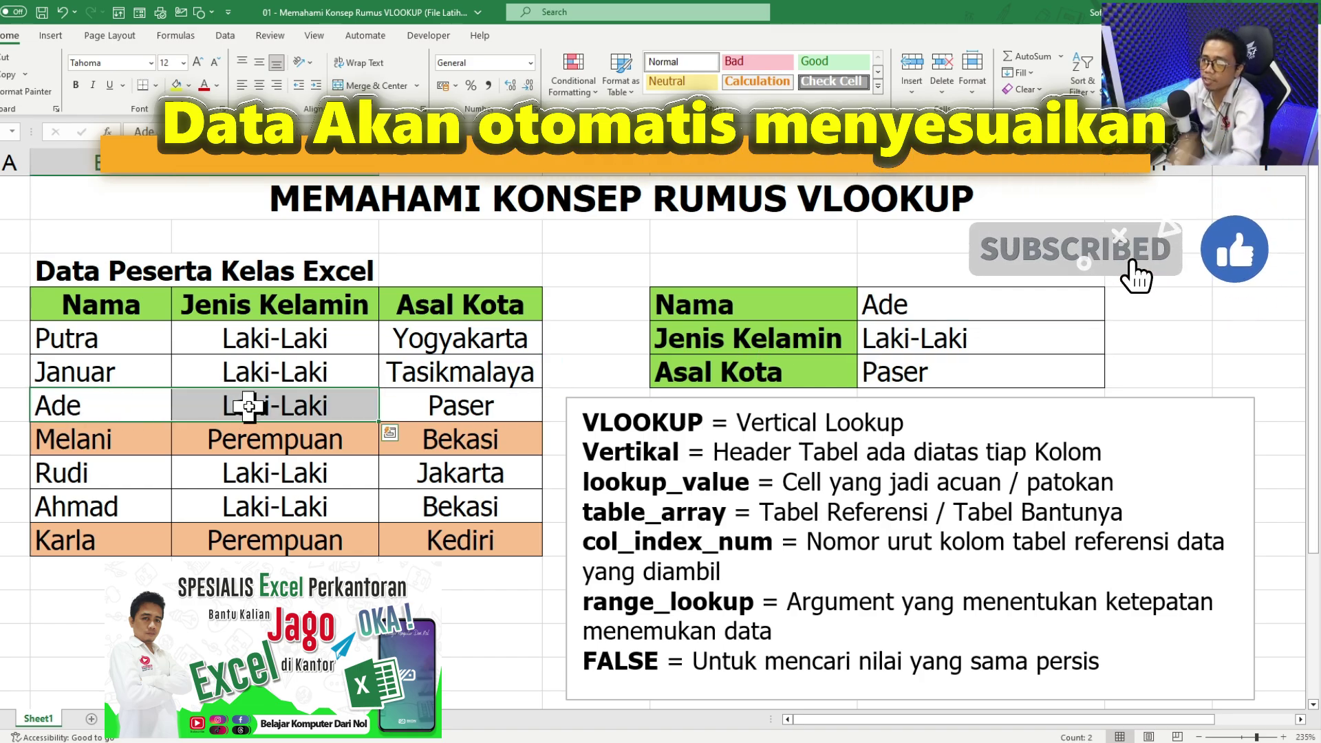
left_click(469, 416)
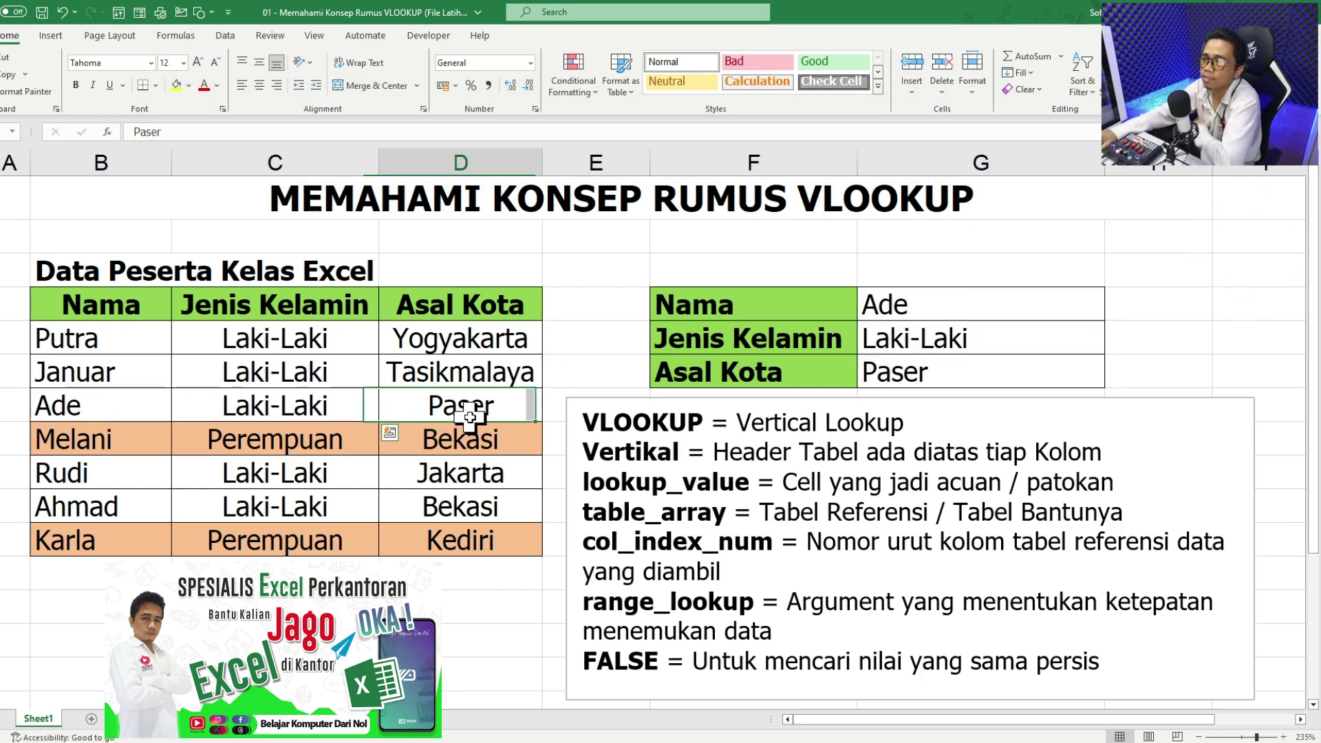